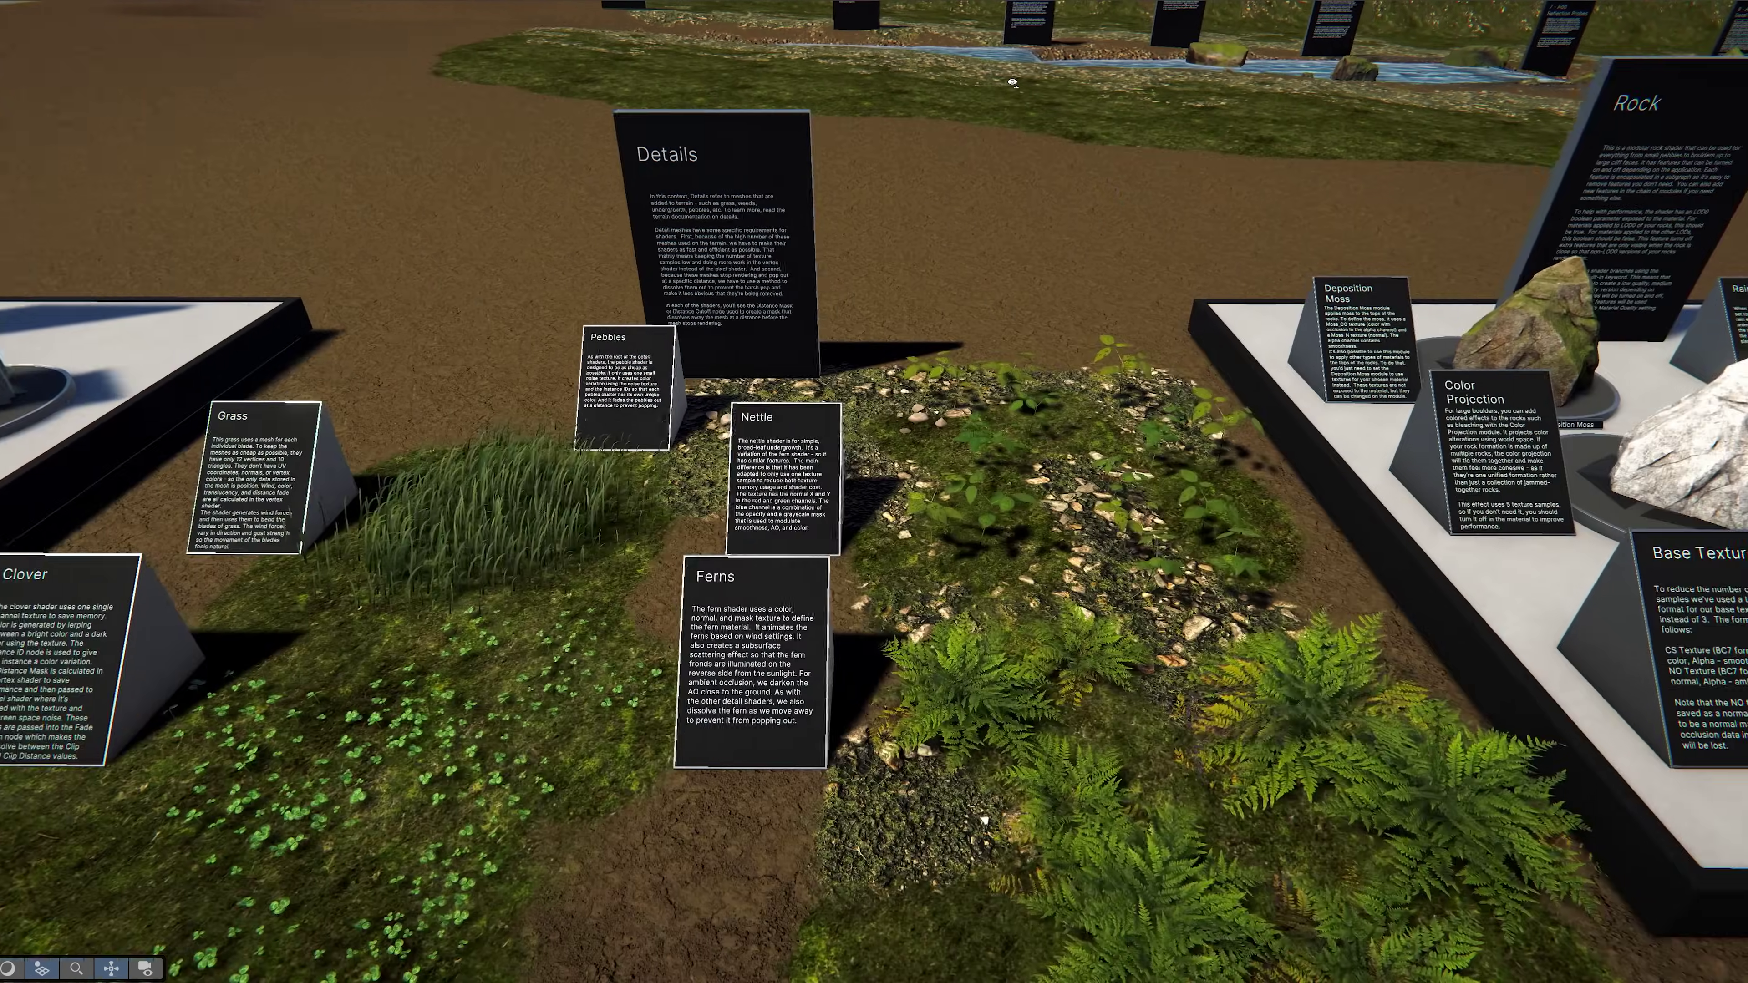
Step: Look over the Decals display and the stream with its numbered tutorial signs in the scene
right_click_drag(1012, 82, 1012, 82)
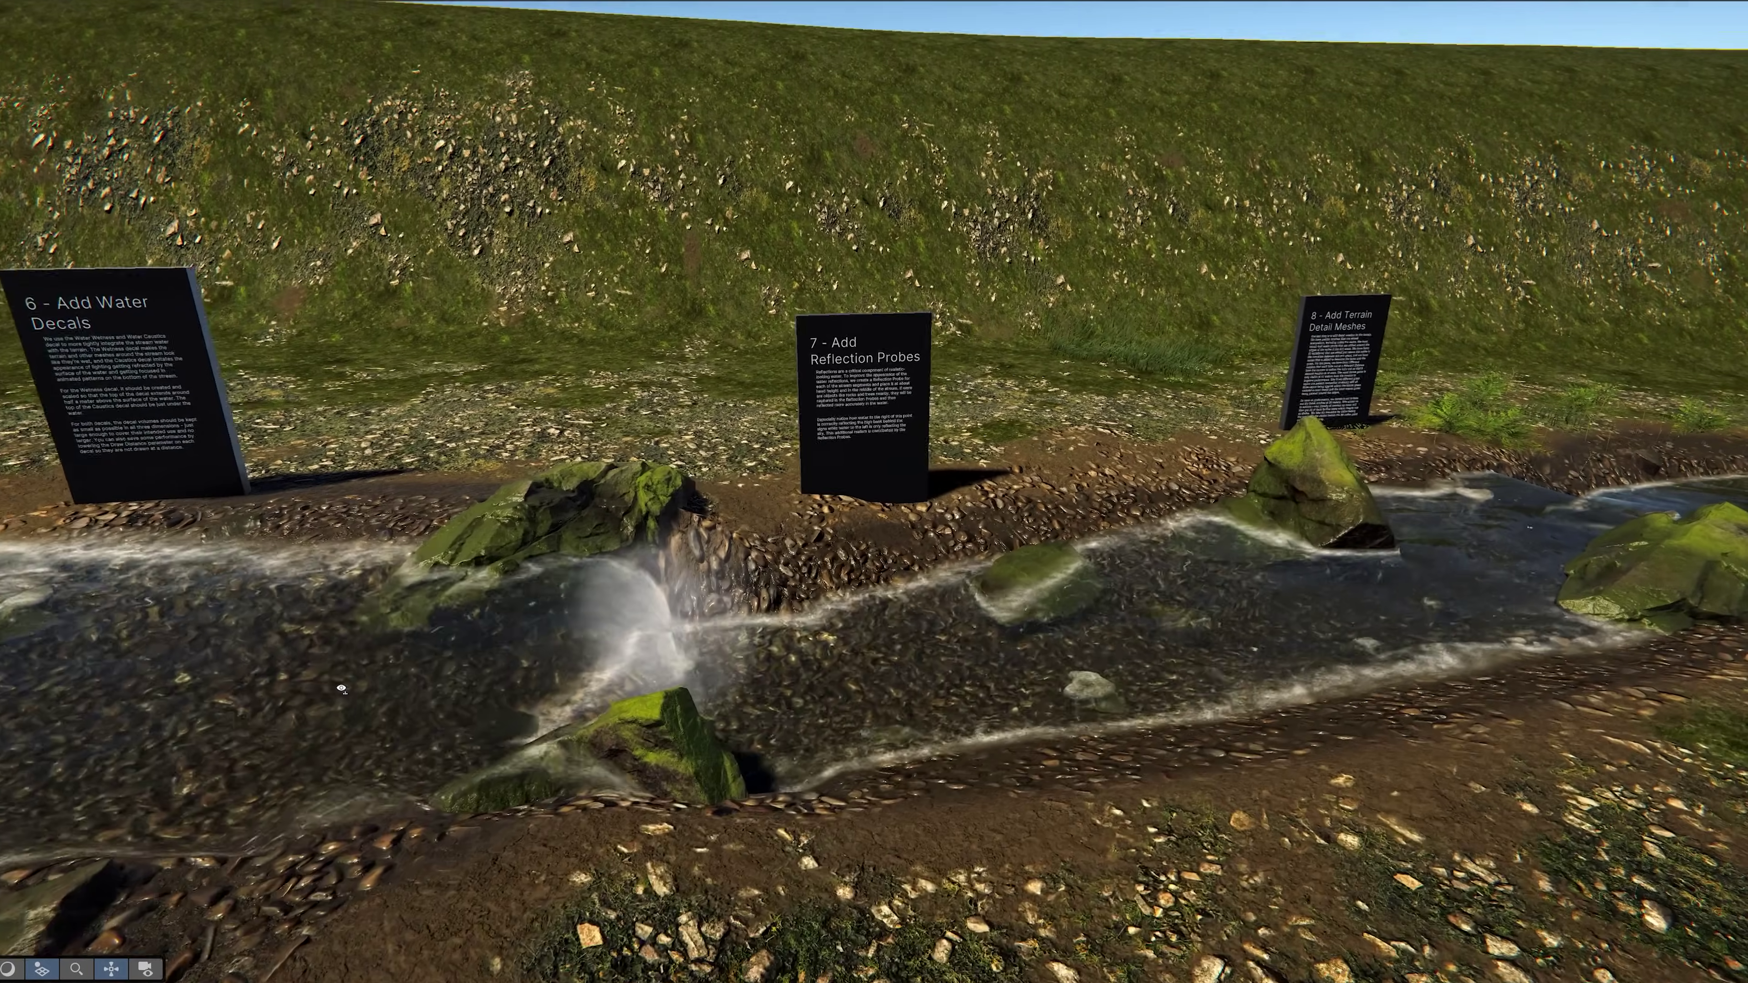
key("d")
right_click_drag(341, 688, 75, 688)
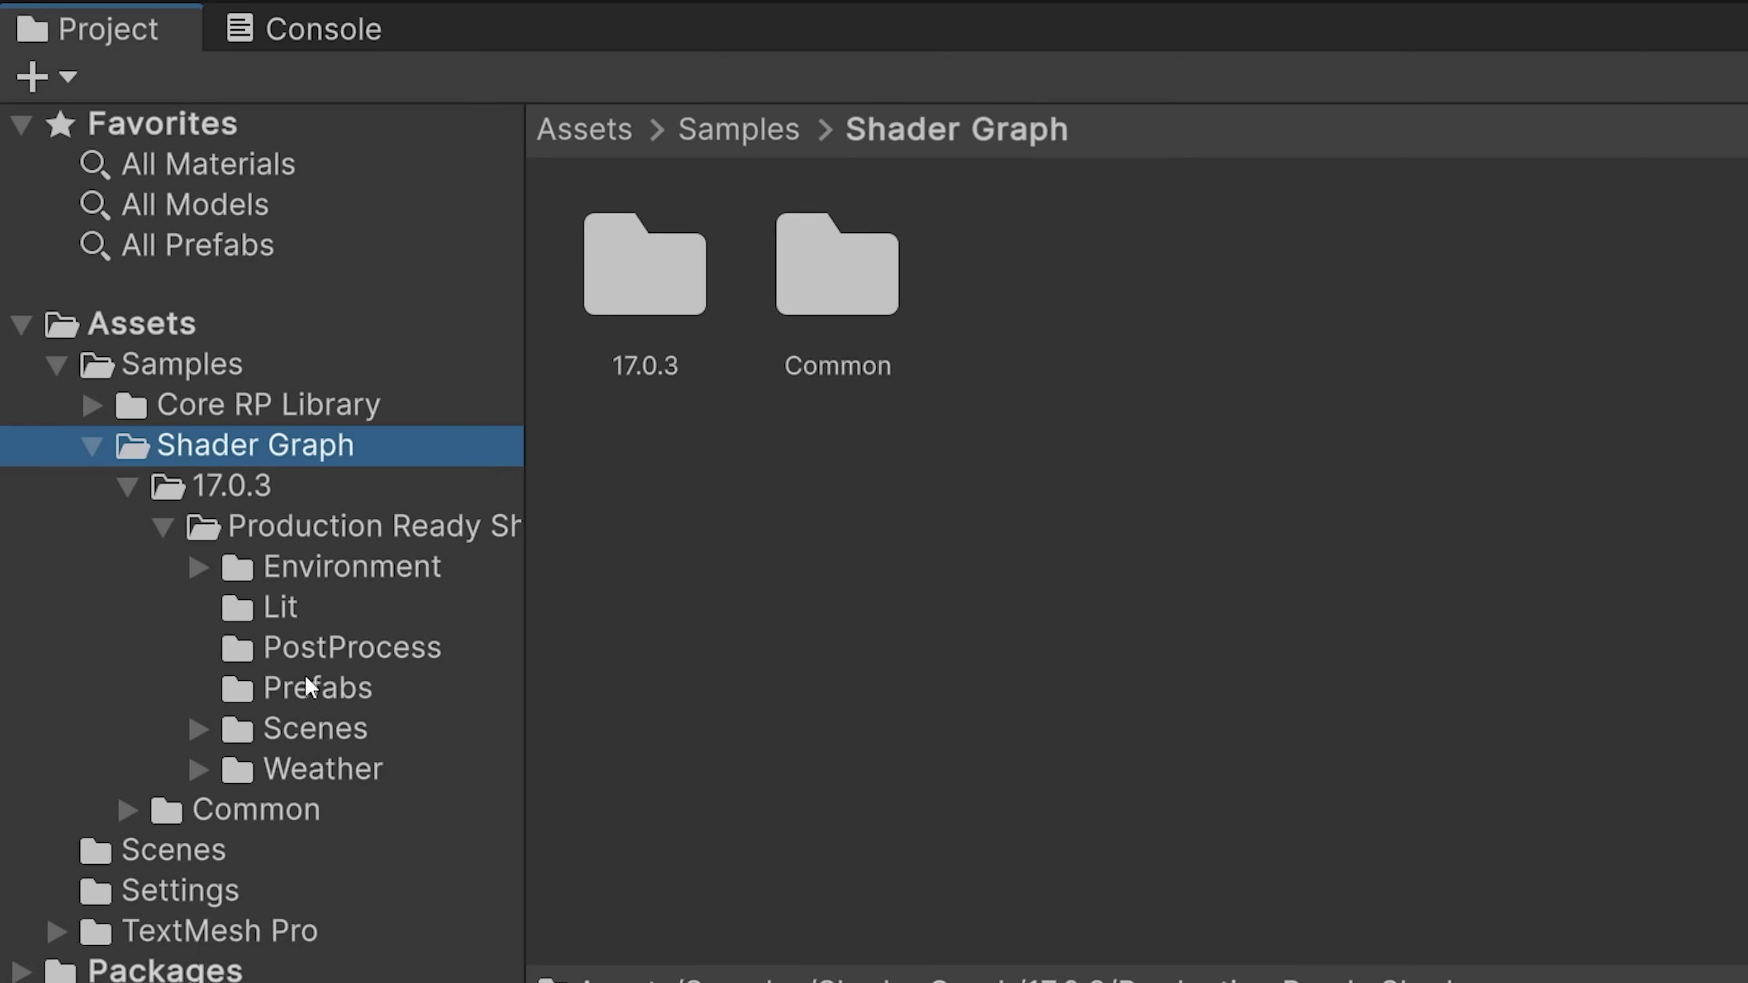
Step: Open the URPProductionReadyShaders scene from the Scenes folder of the Production Ready Shaders sample
left_click(302, 732)
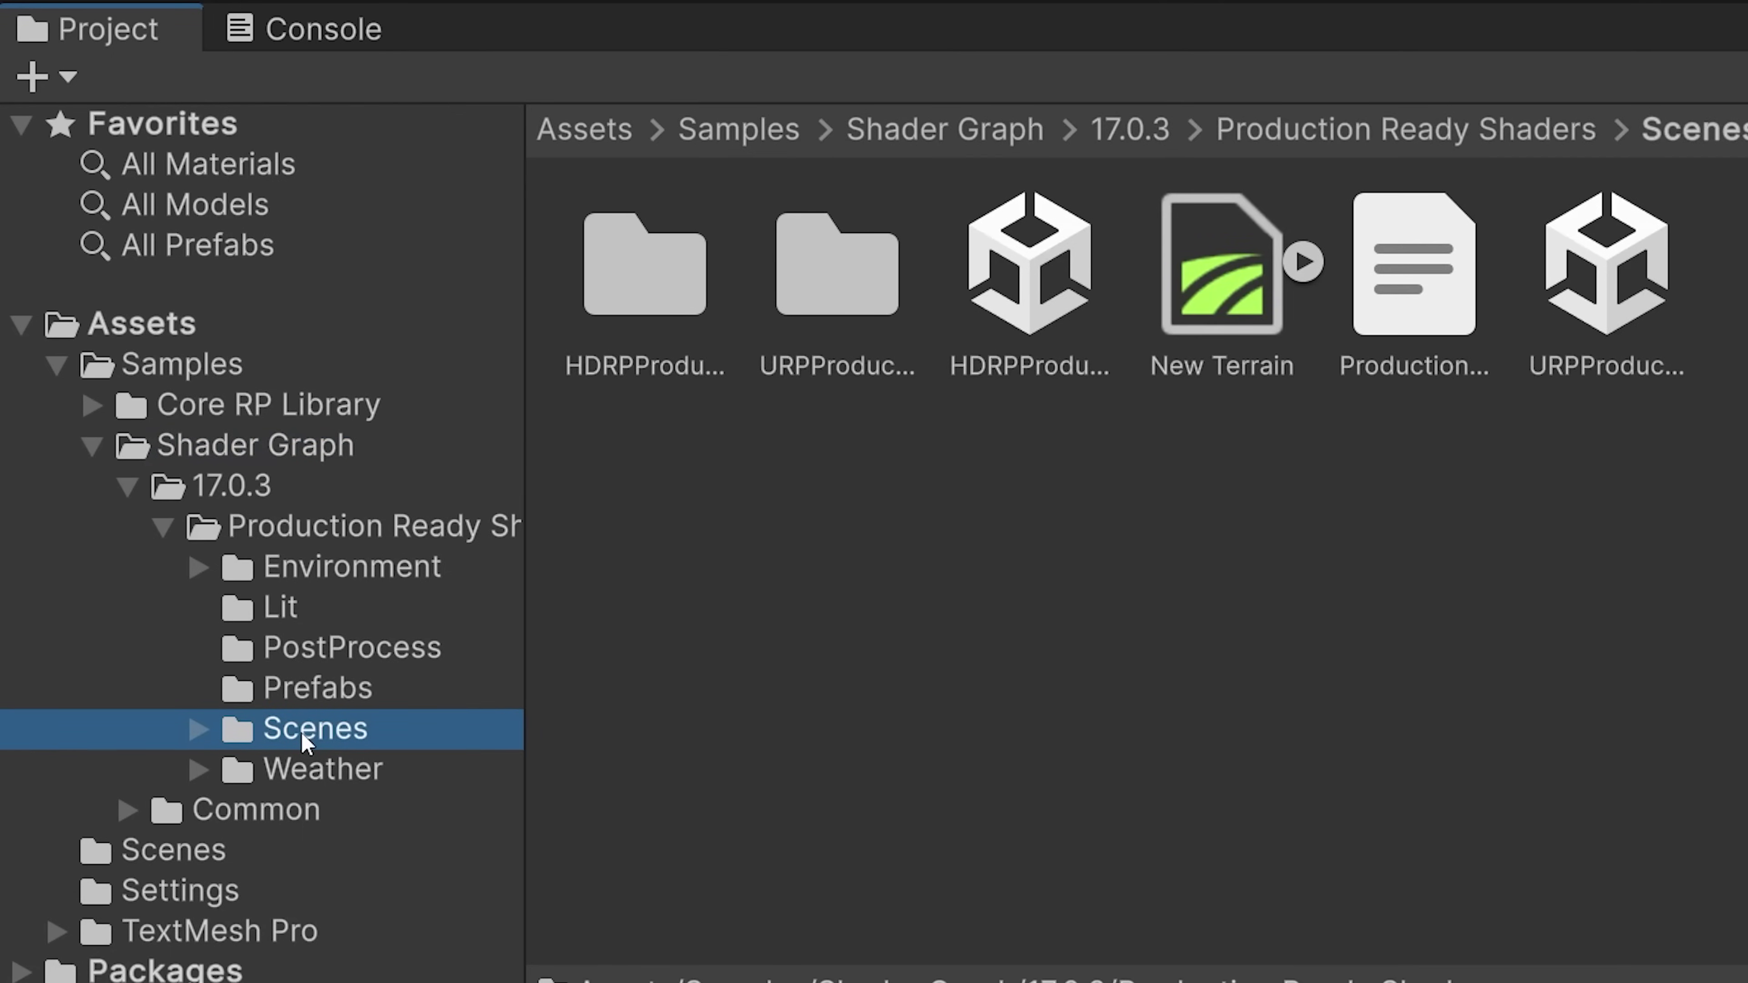
left_click(1615, 291)
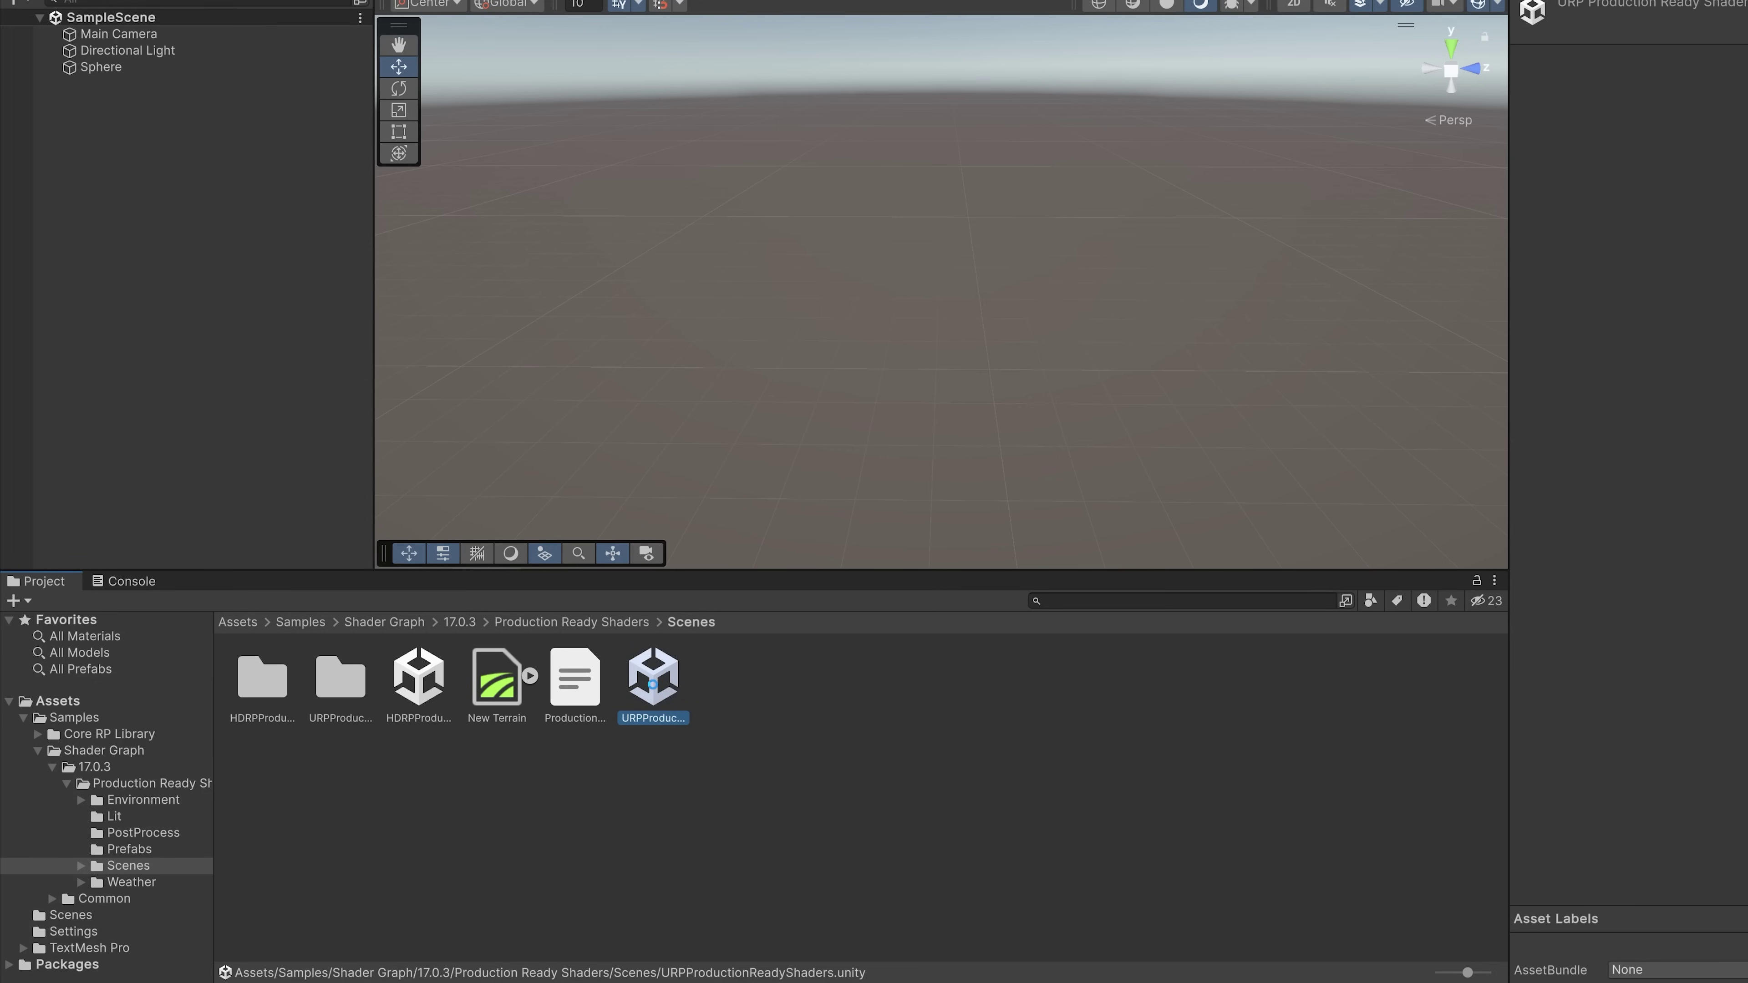
double_click(653, 686)
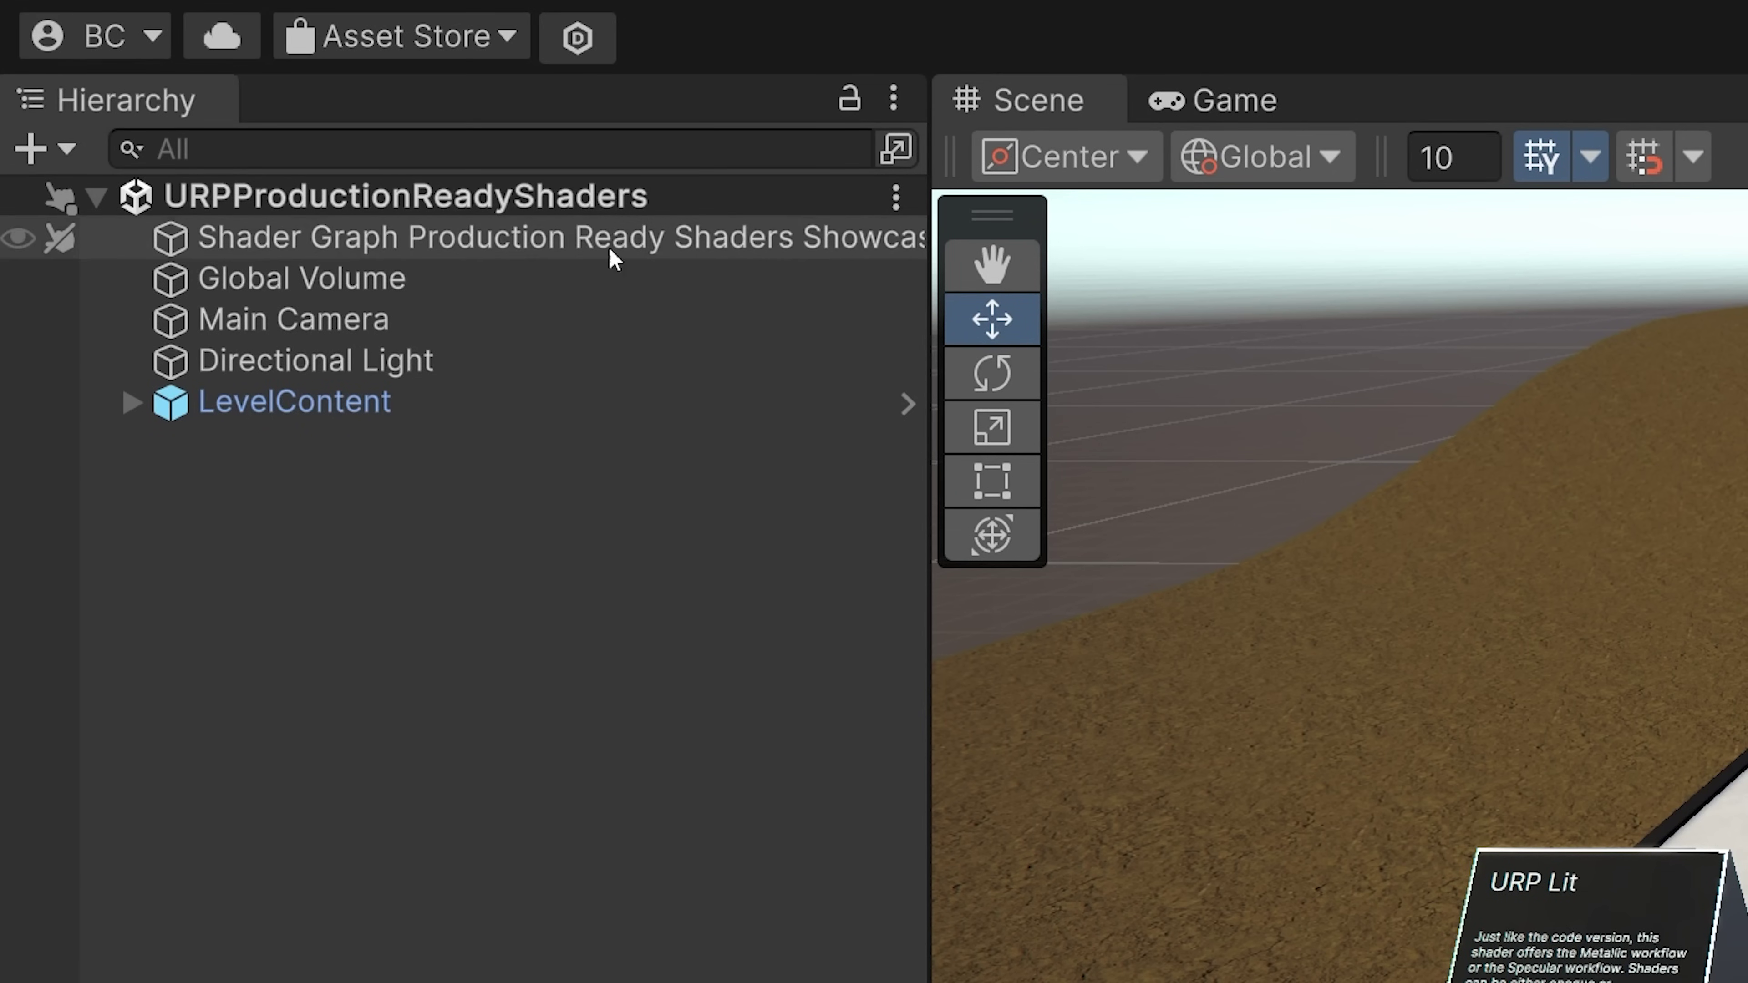
Step: Select the Shader Graph Production Ready Shaders Showcase object and open its Samples Showcase in a separate window
left_click(251, 252)
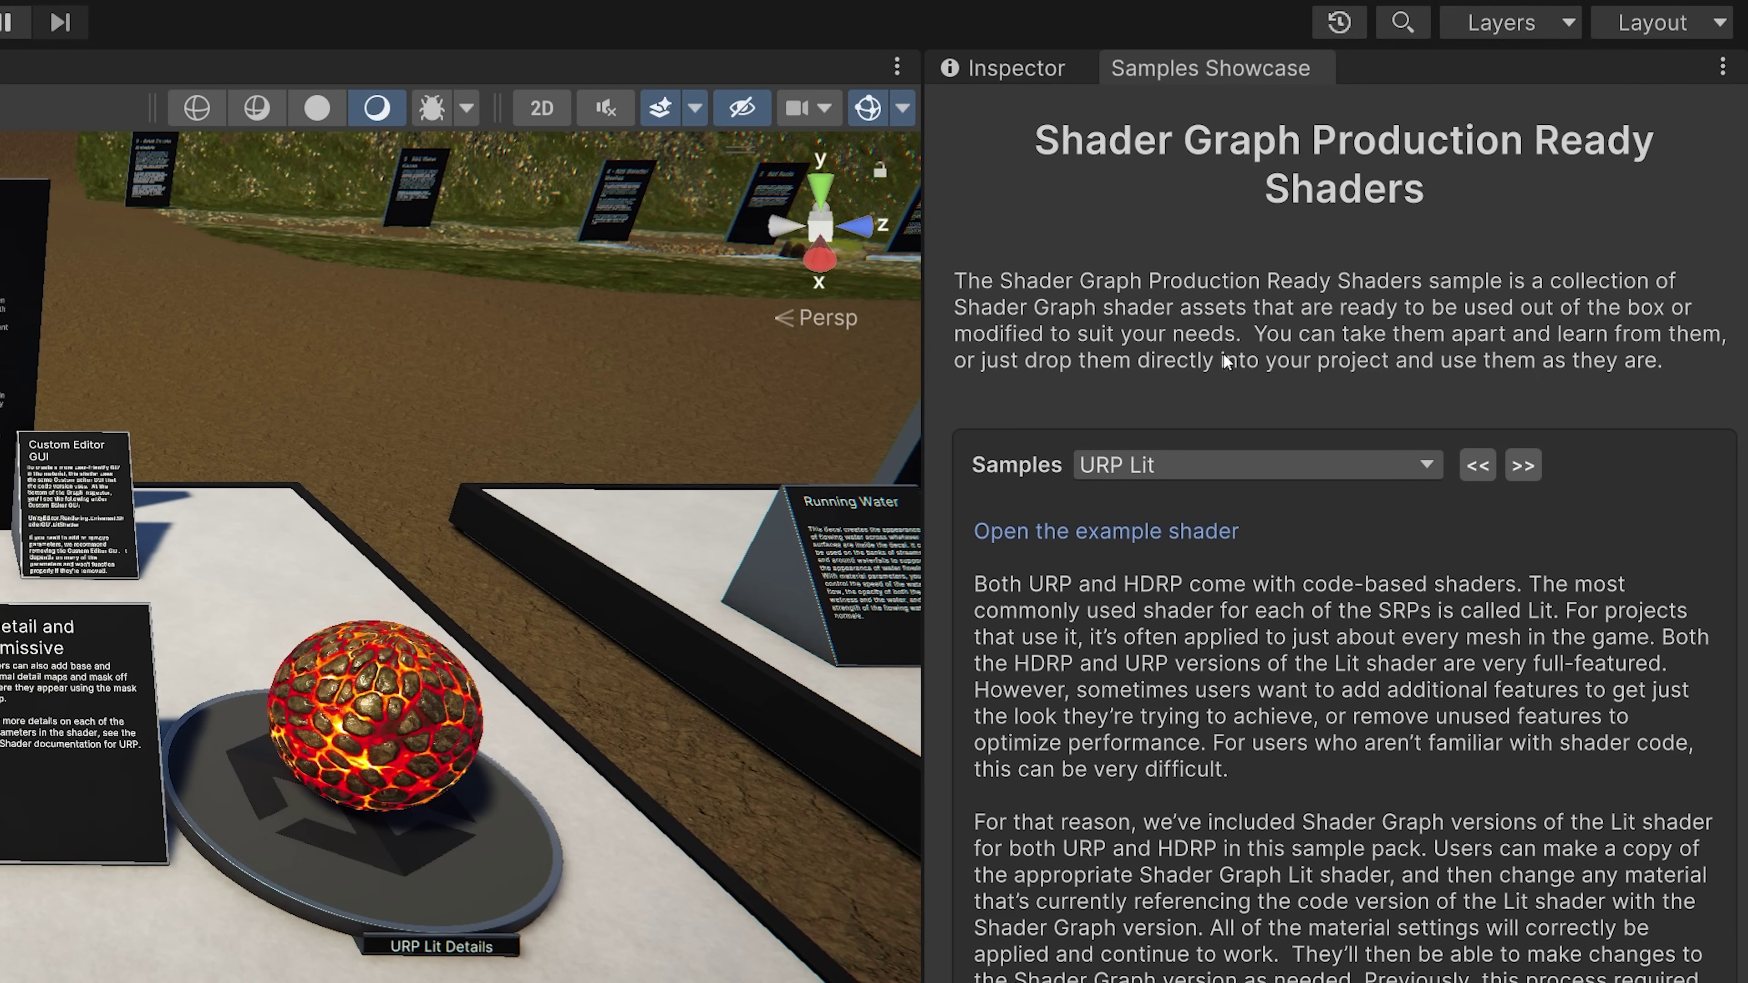
left_click(1015, 65)
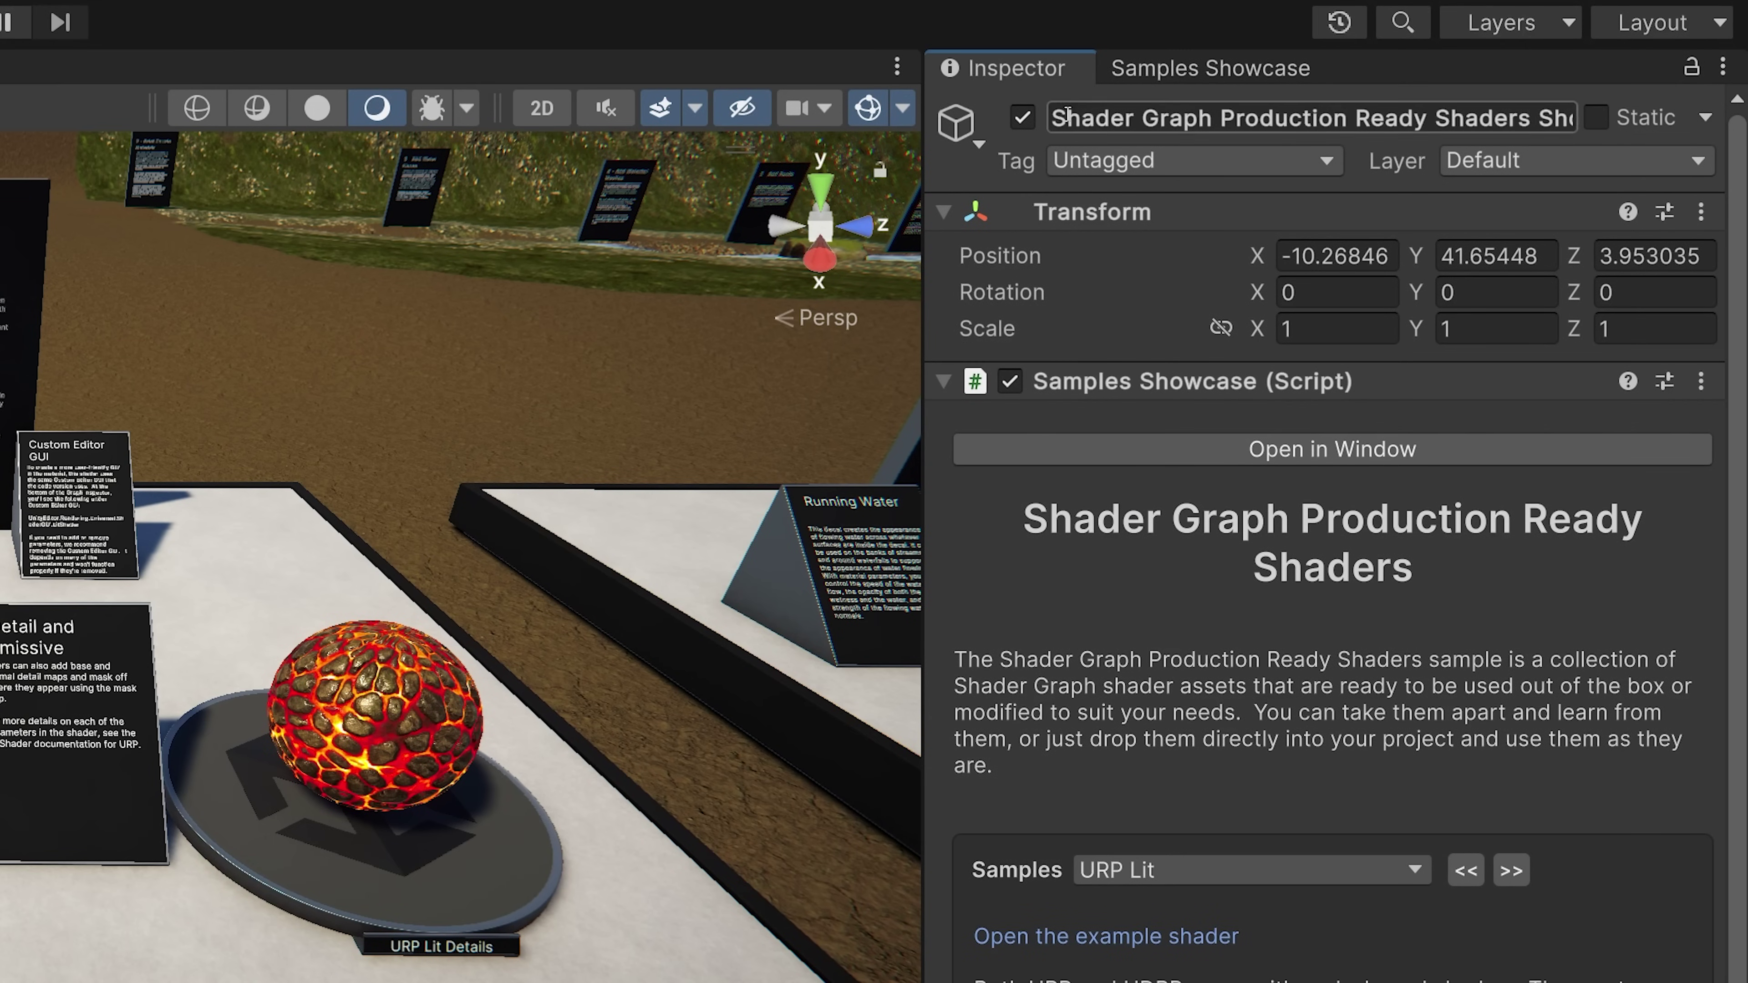
left_click(1096, 451)
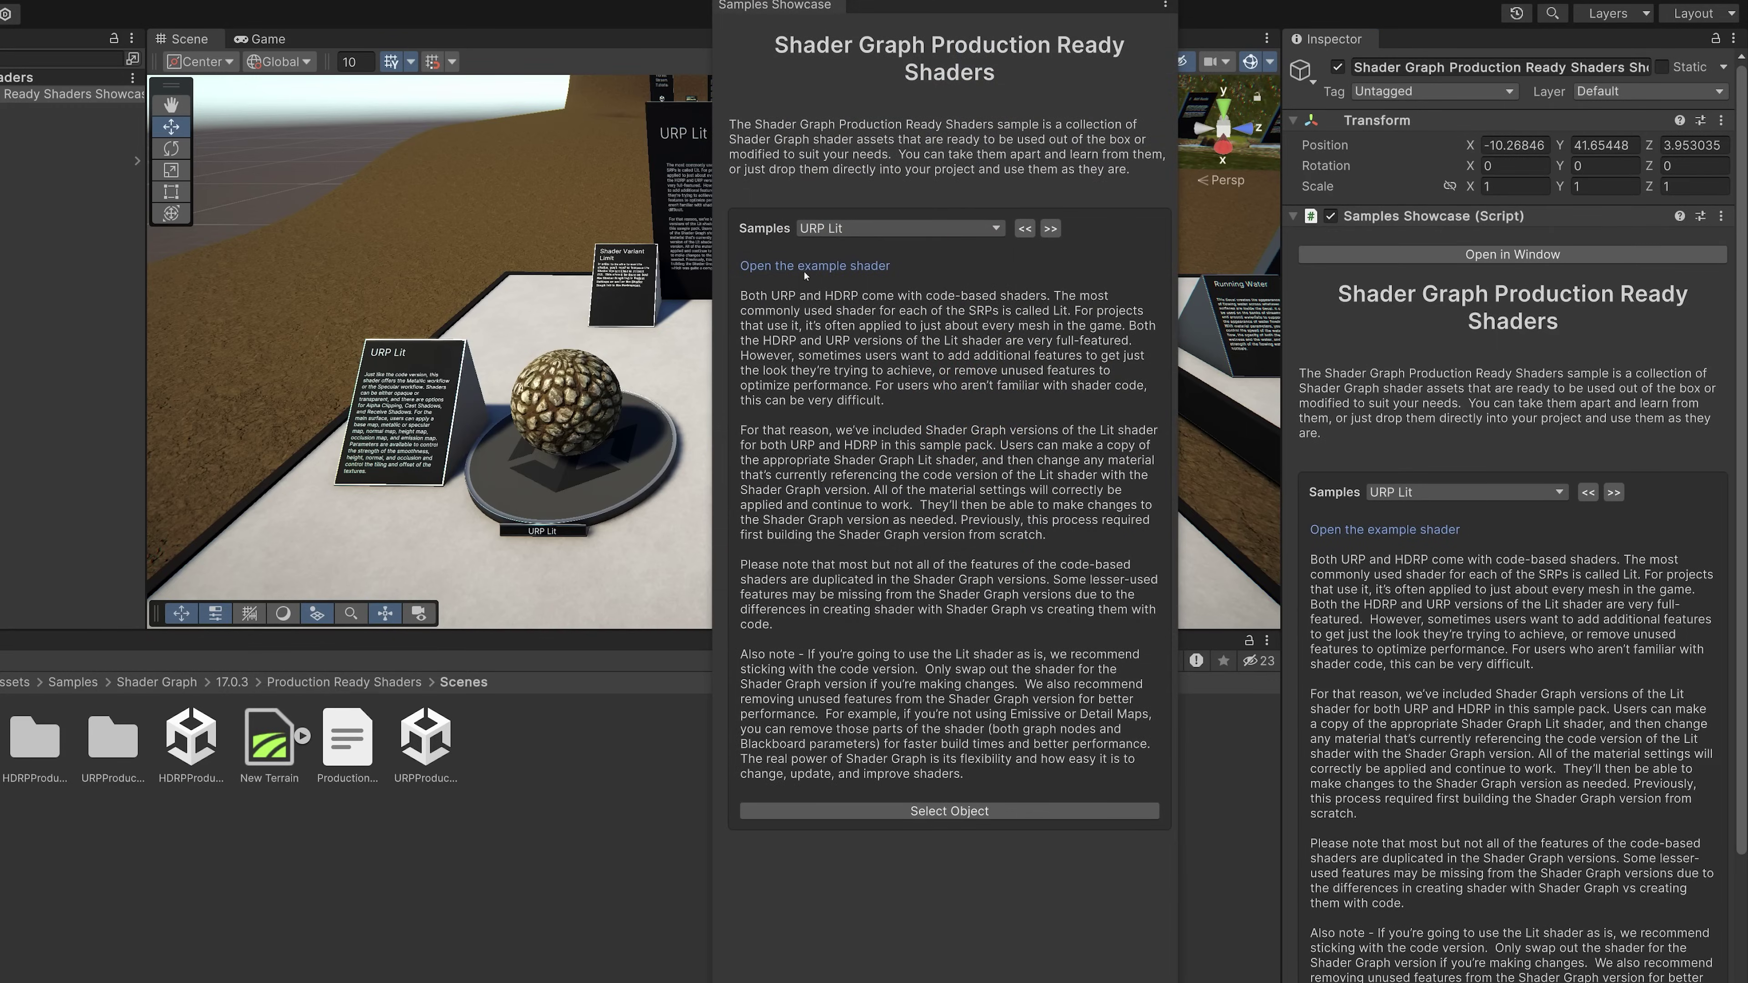
Step: Maximize the Scene view with the Samples Showcase window moved aside, and open the showcase's list of samples
double_click(183, 38)
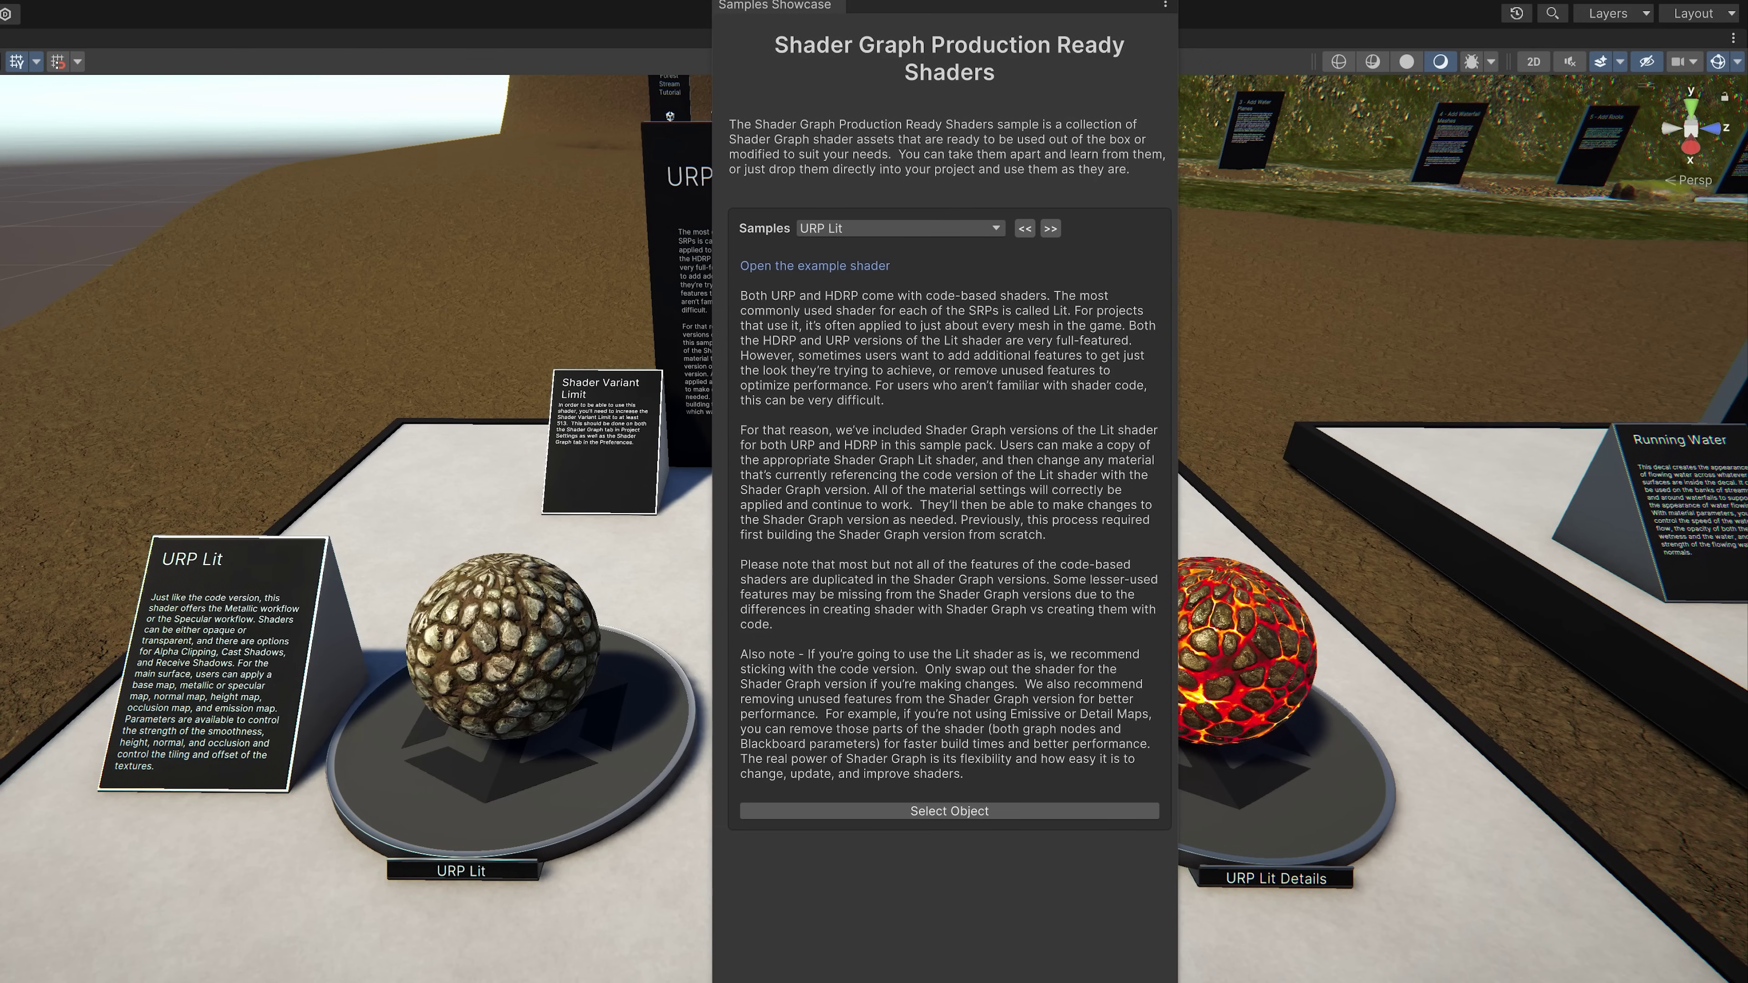
left_click_drag(903, 0, 1447, 110)
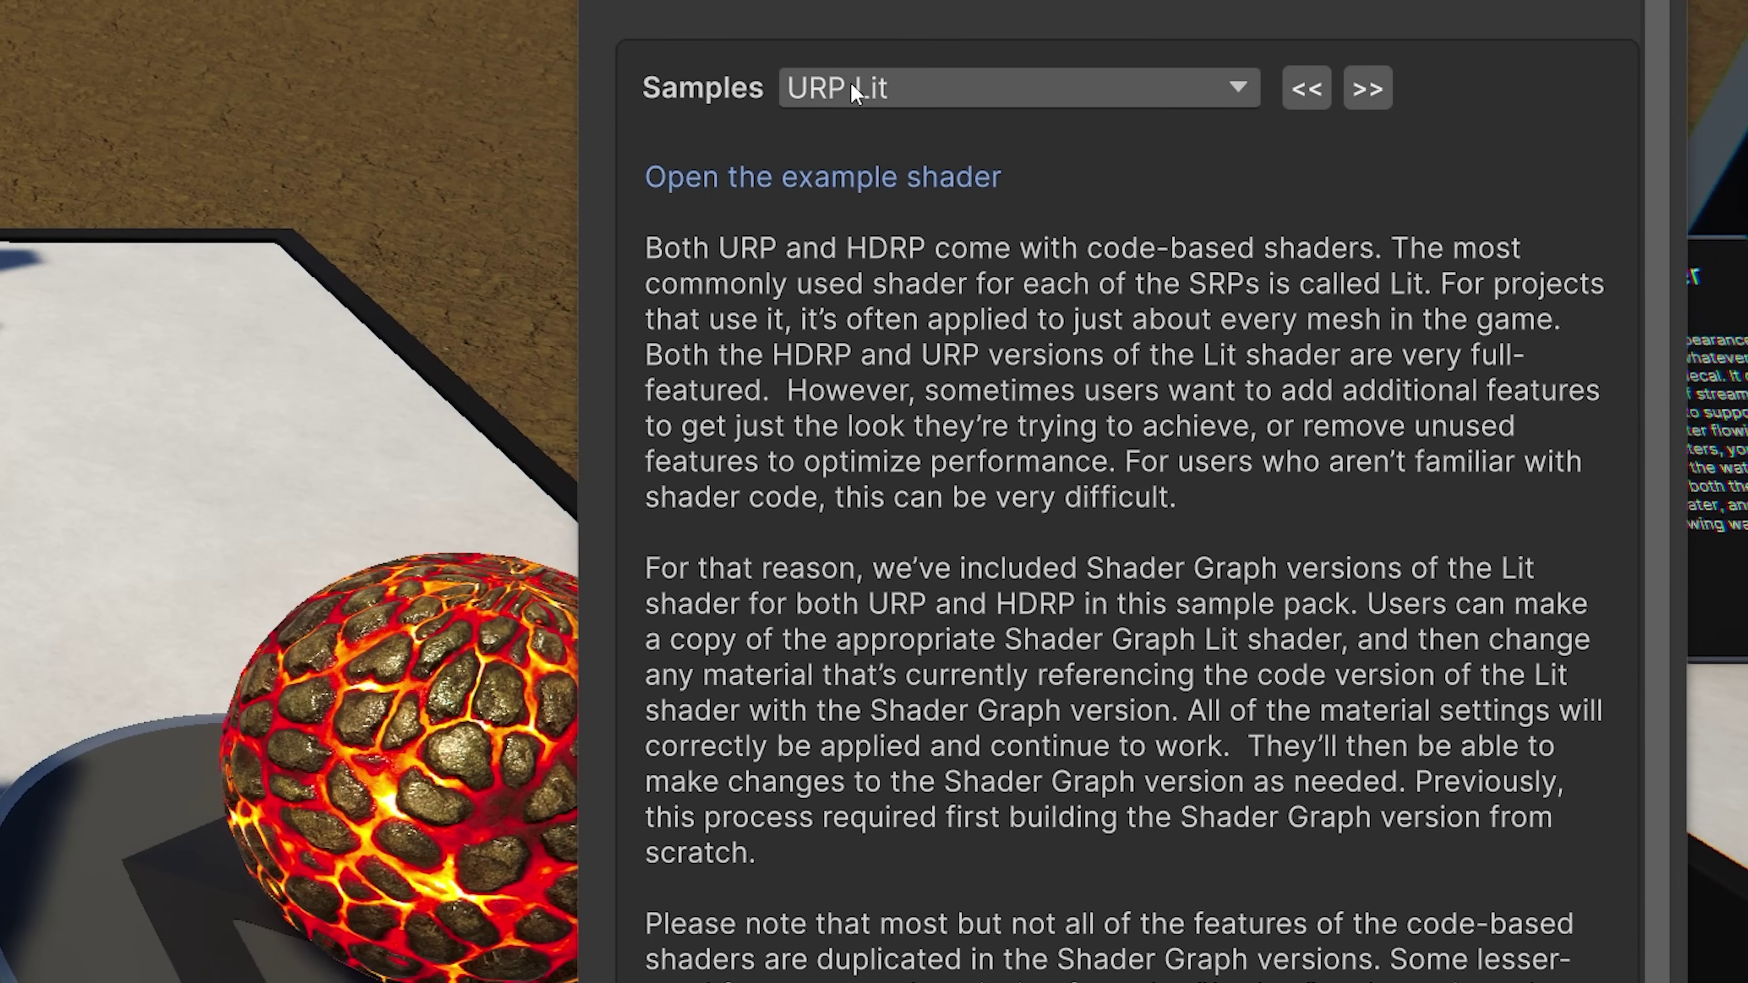
left_click(853, 91)
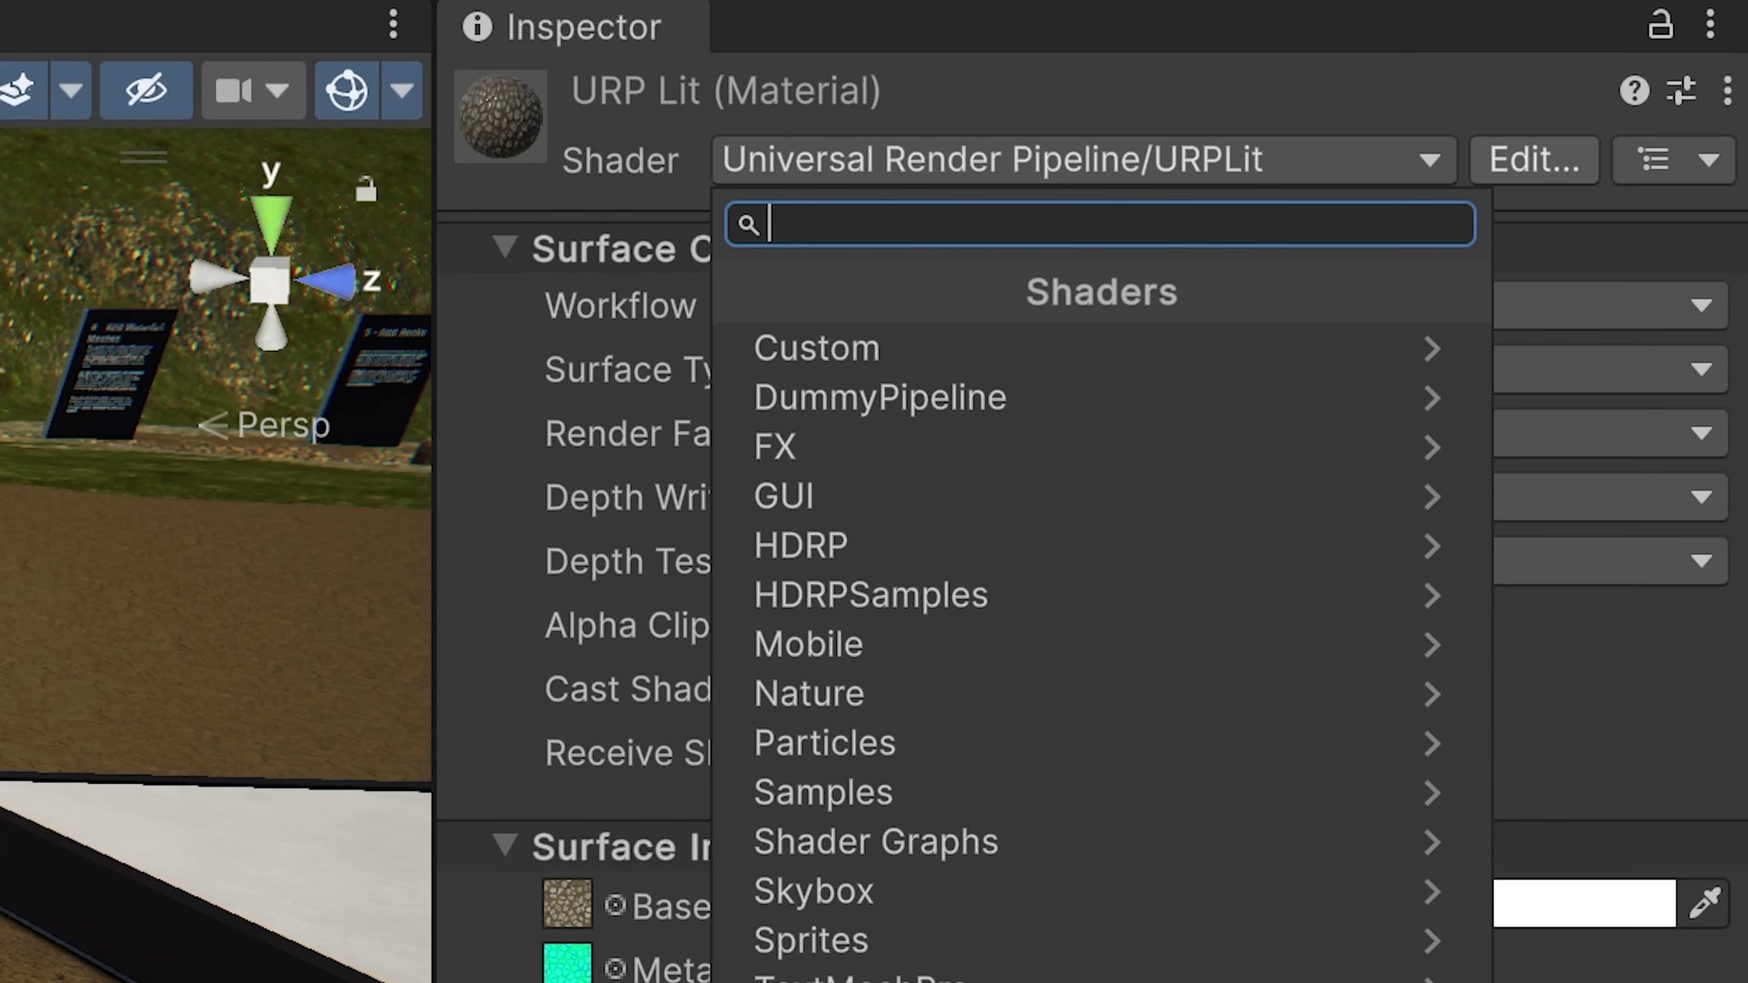
Step: Switch the URP Lit material's shader to Universal Render Pipeline/Lit and open its source code to read through it
left_click(1073, 981)
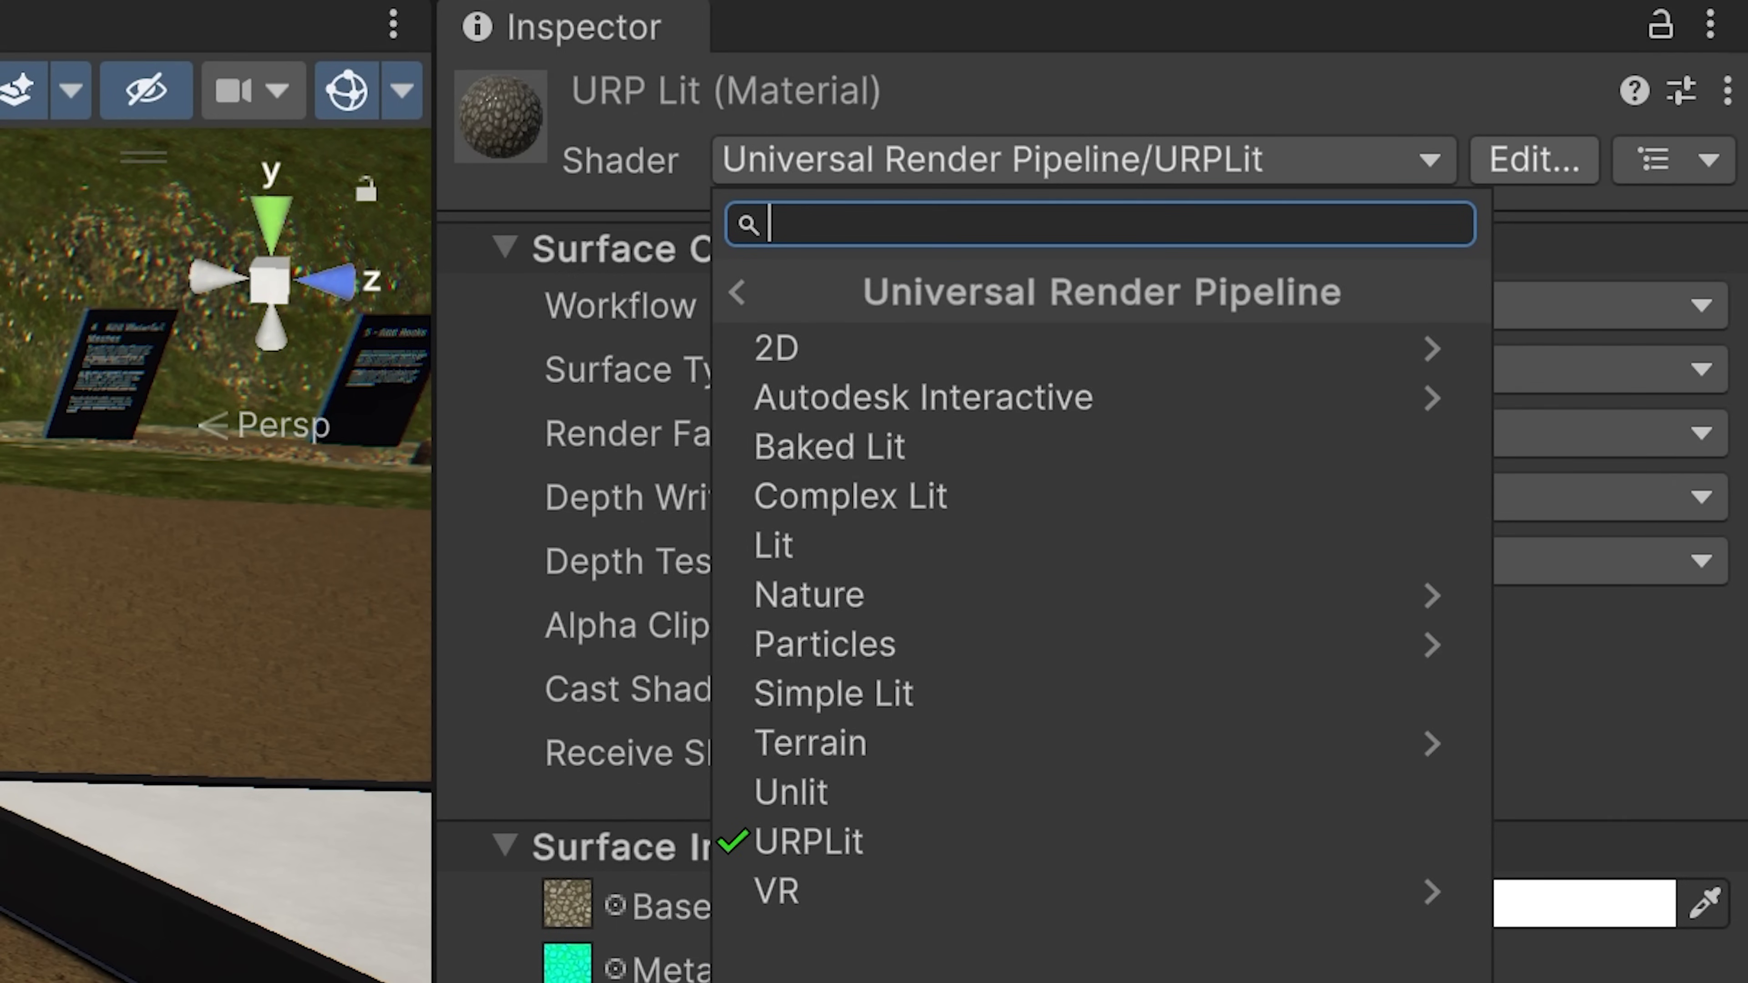
left_click(812, 556)
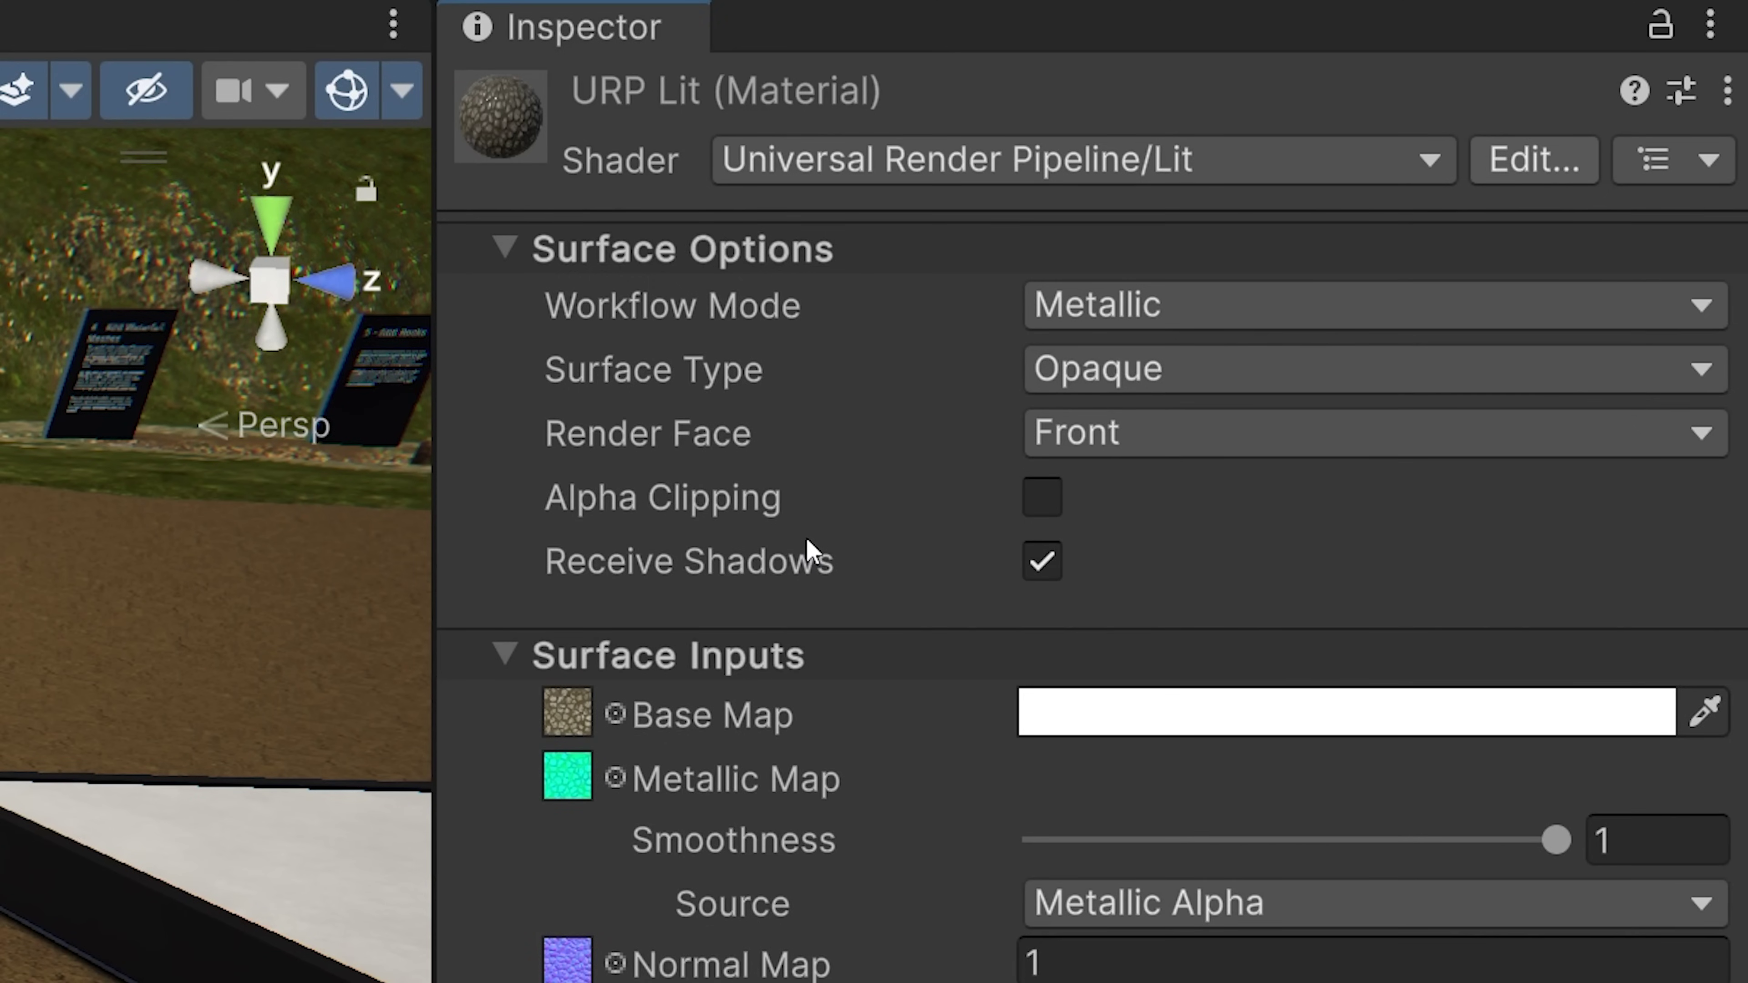
left_click(1524, 169)
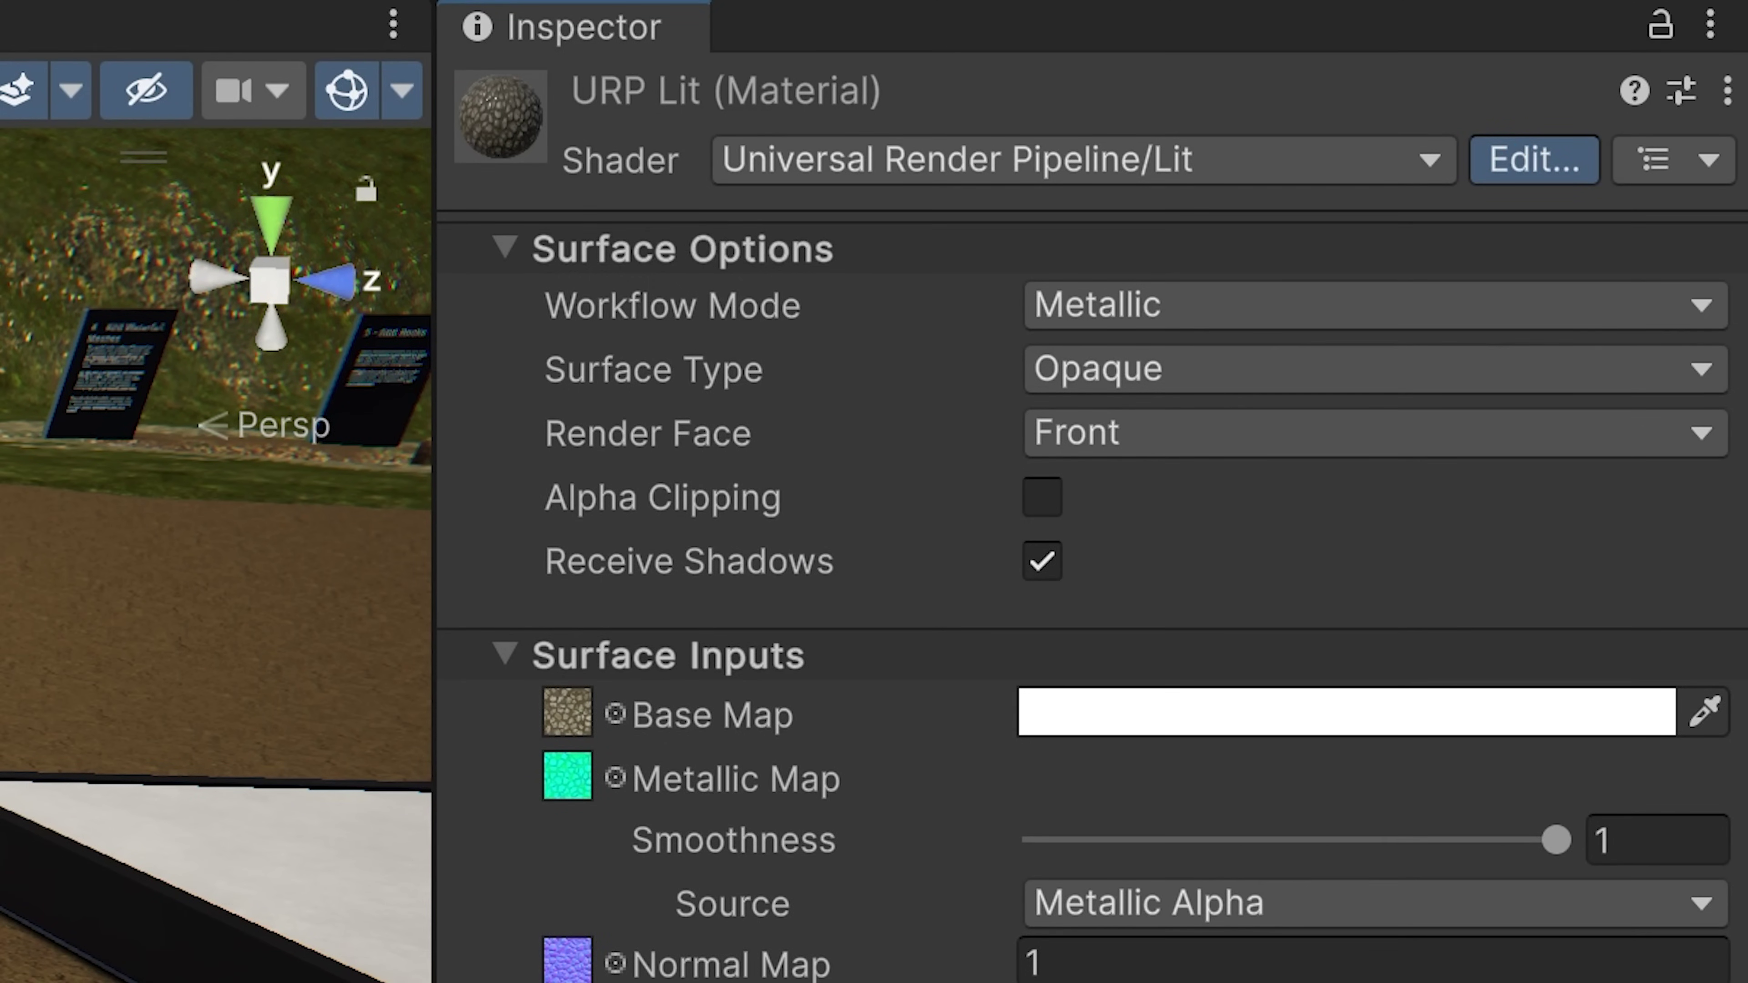
left_click_drag(1701, 78, 1686, 424)
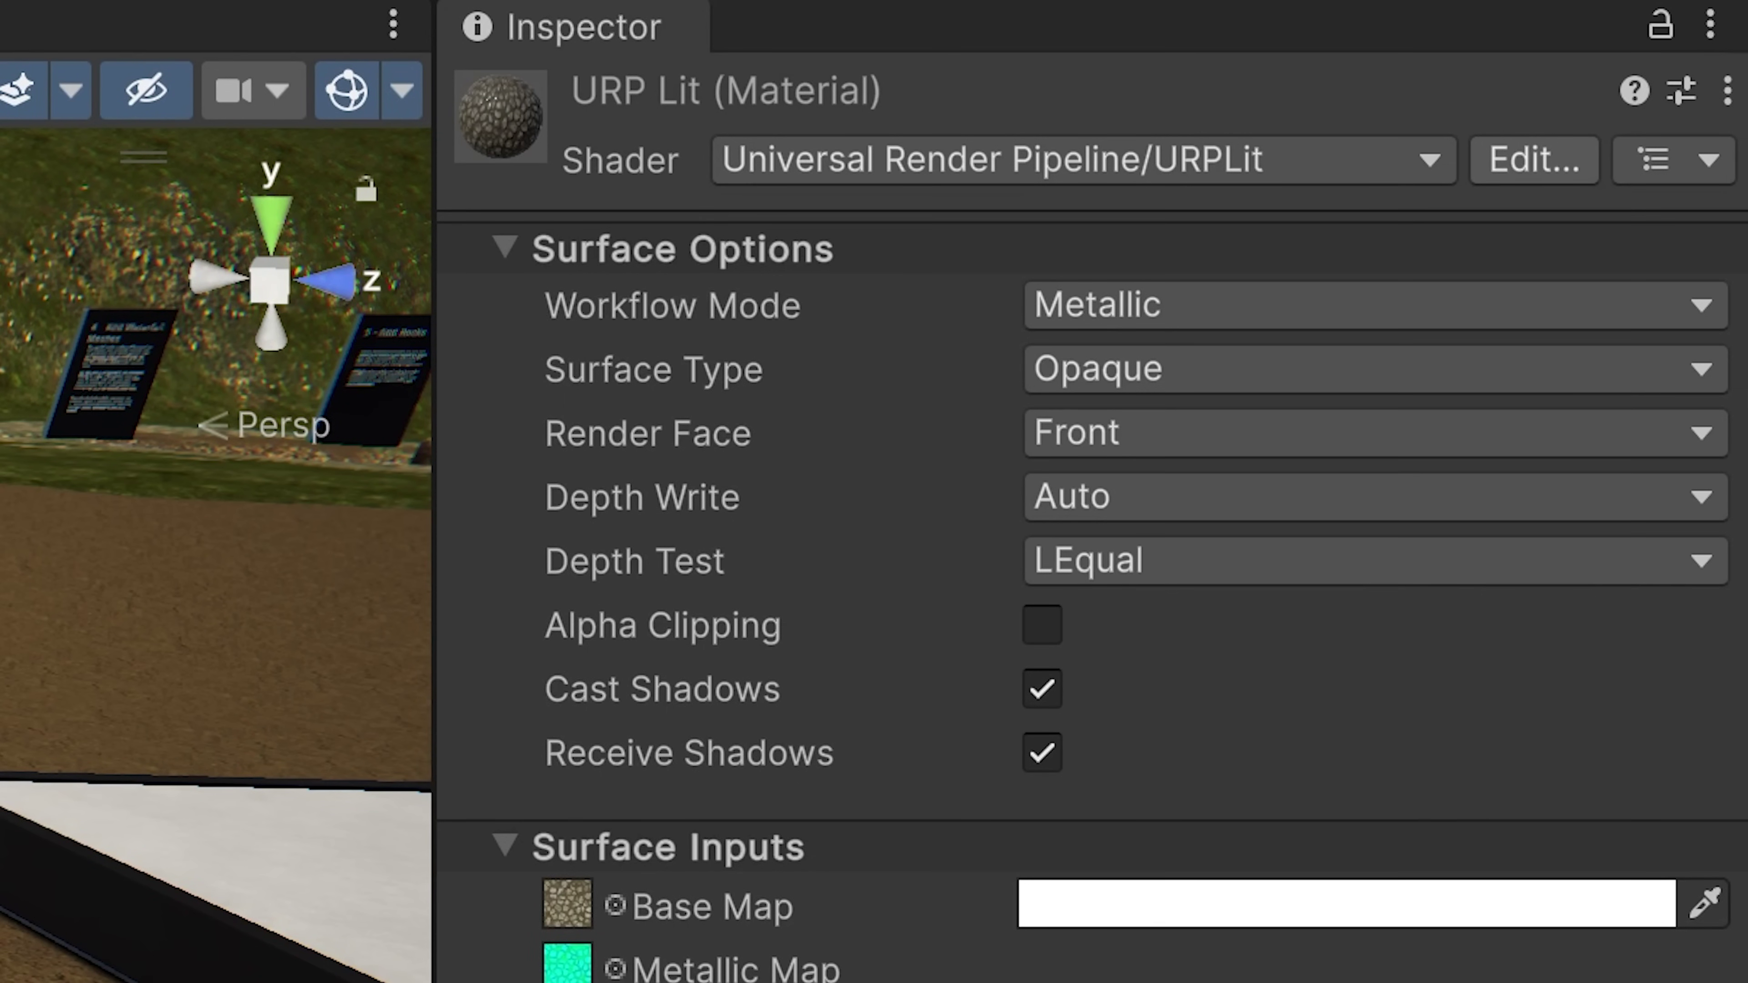
Step: Set the URP Lit material's shader to the Shader Graph version, Universal Render Pipeline/URPLit
left_click(989, 172)
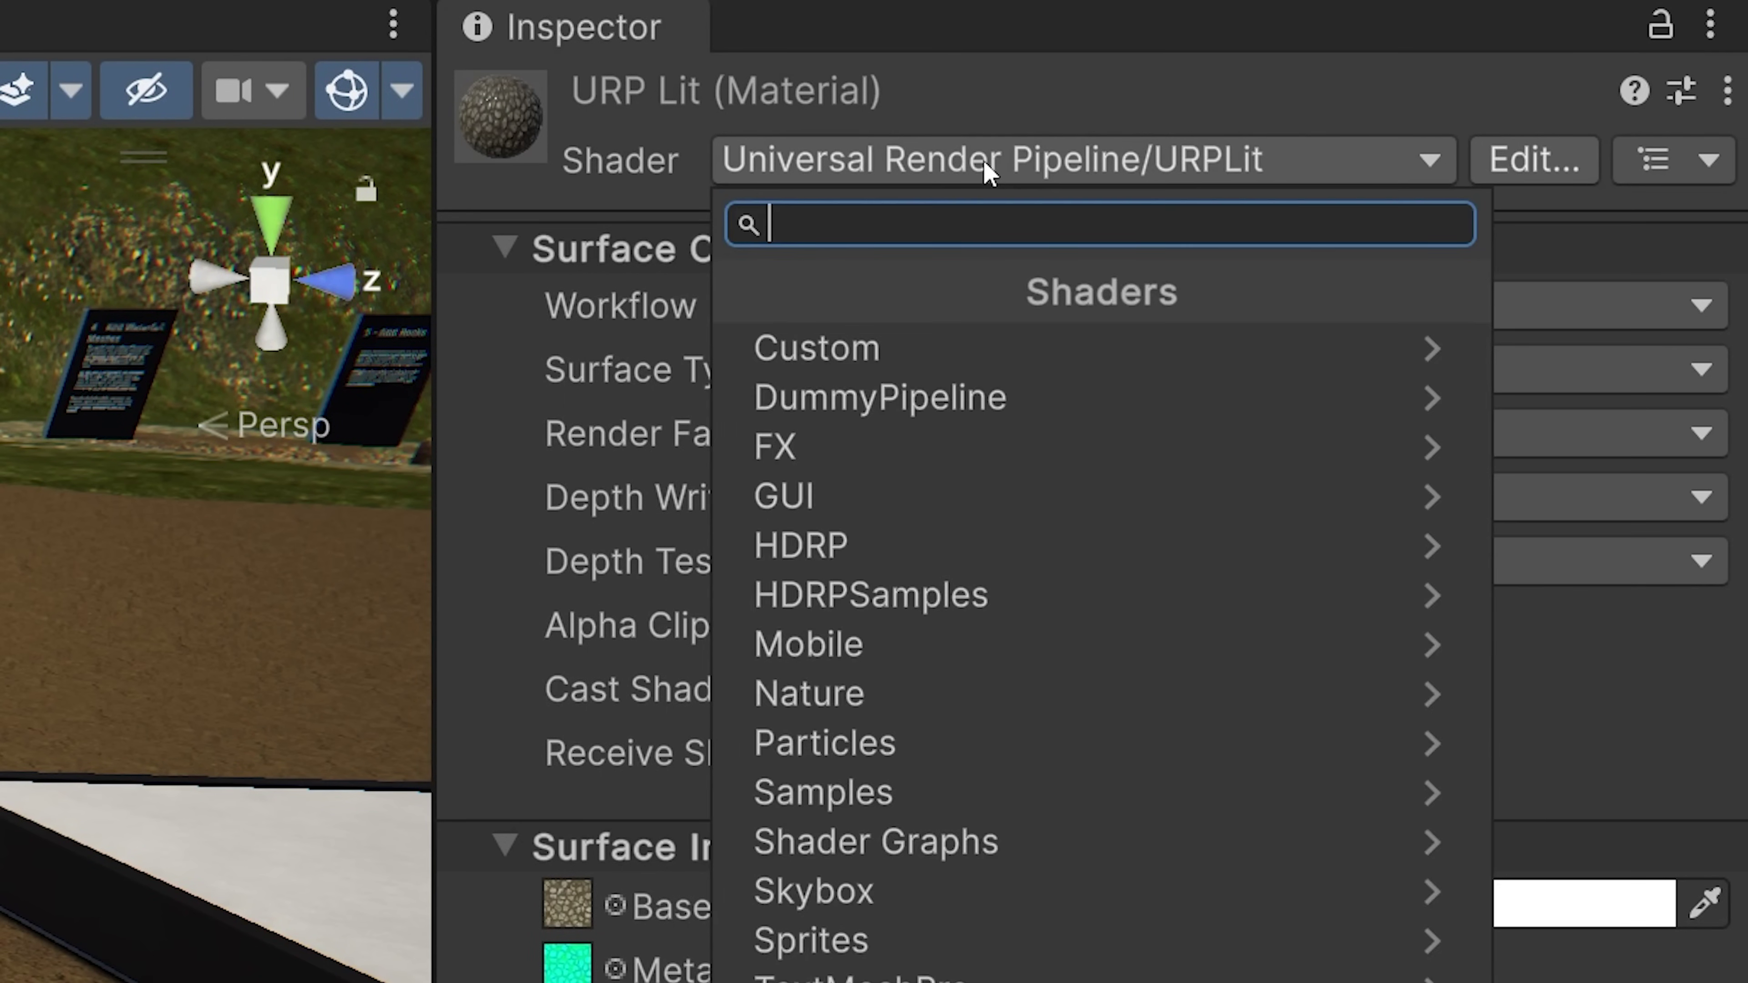
left_click(884, 982)
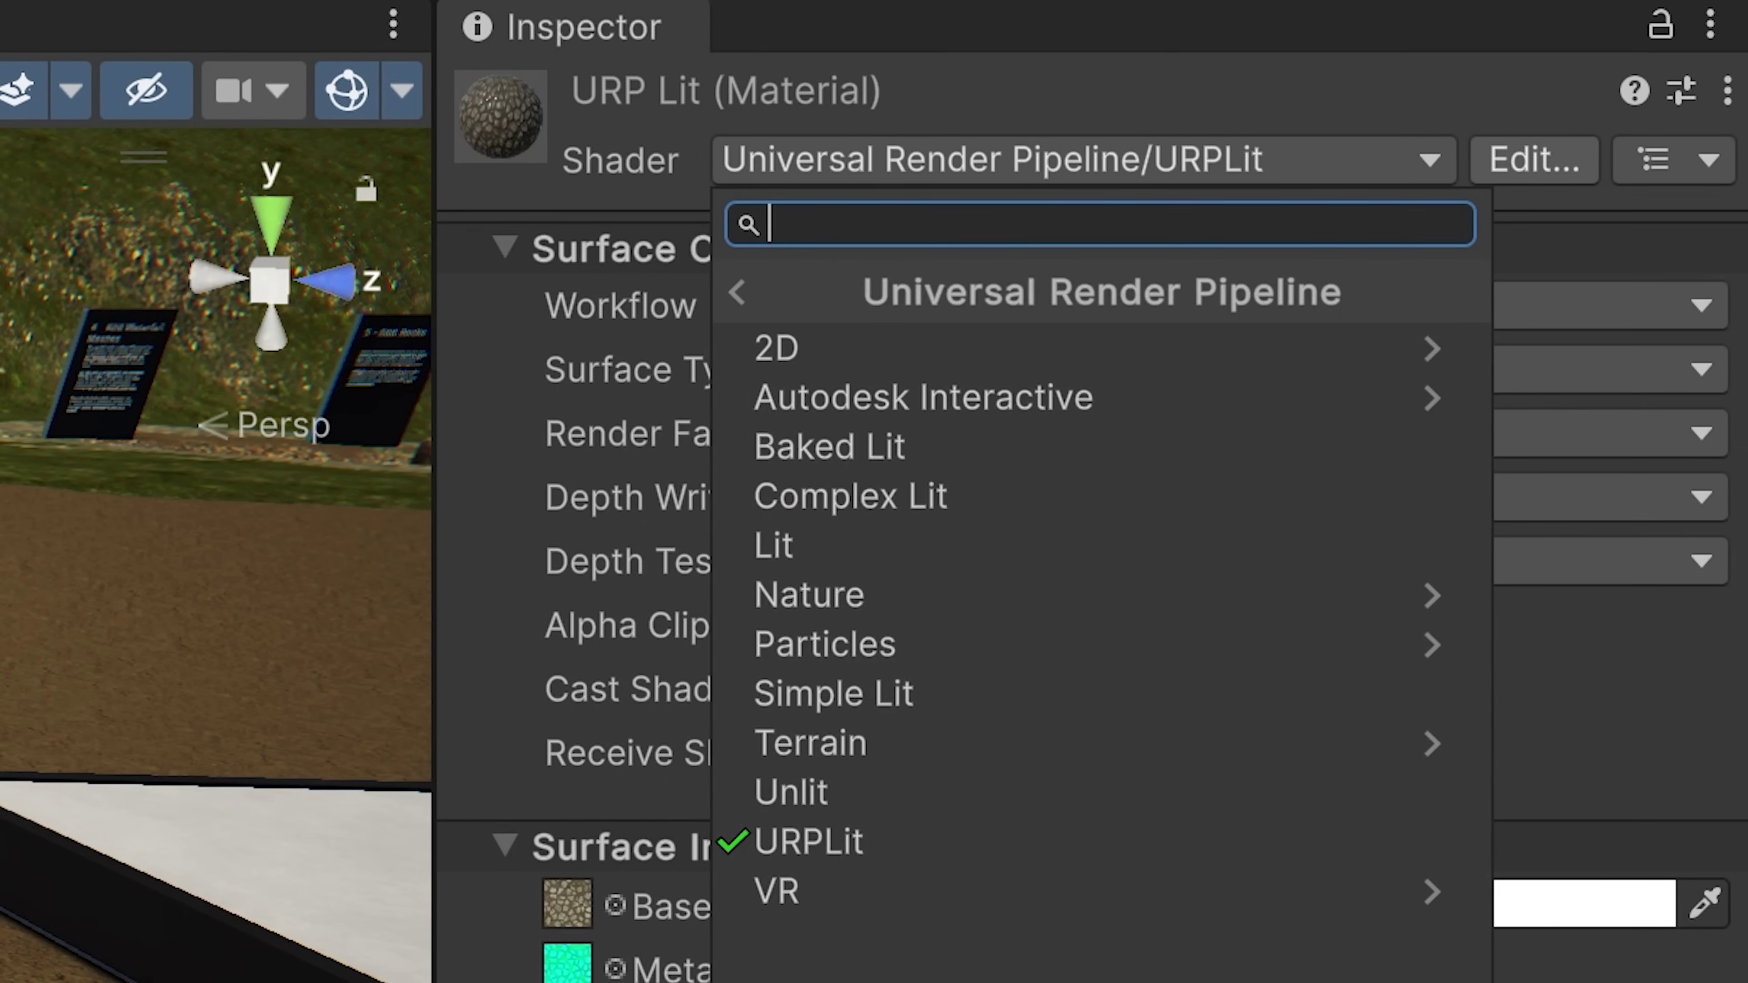
left_click(842, 858)
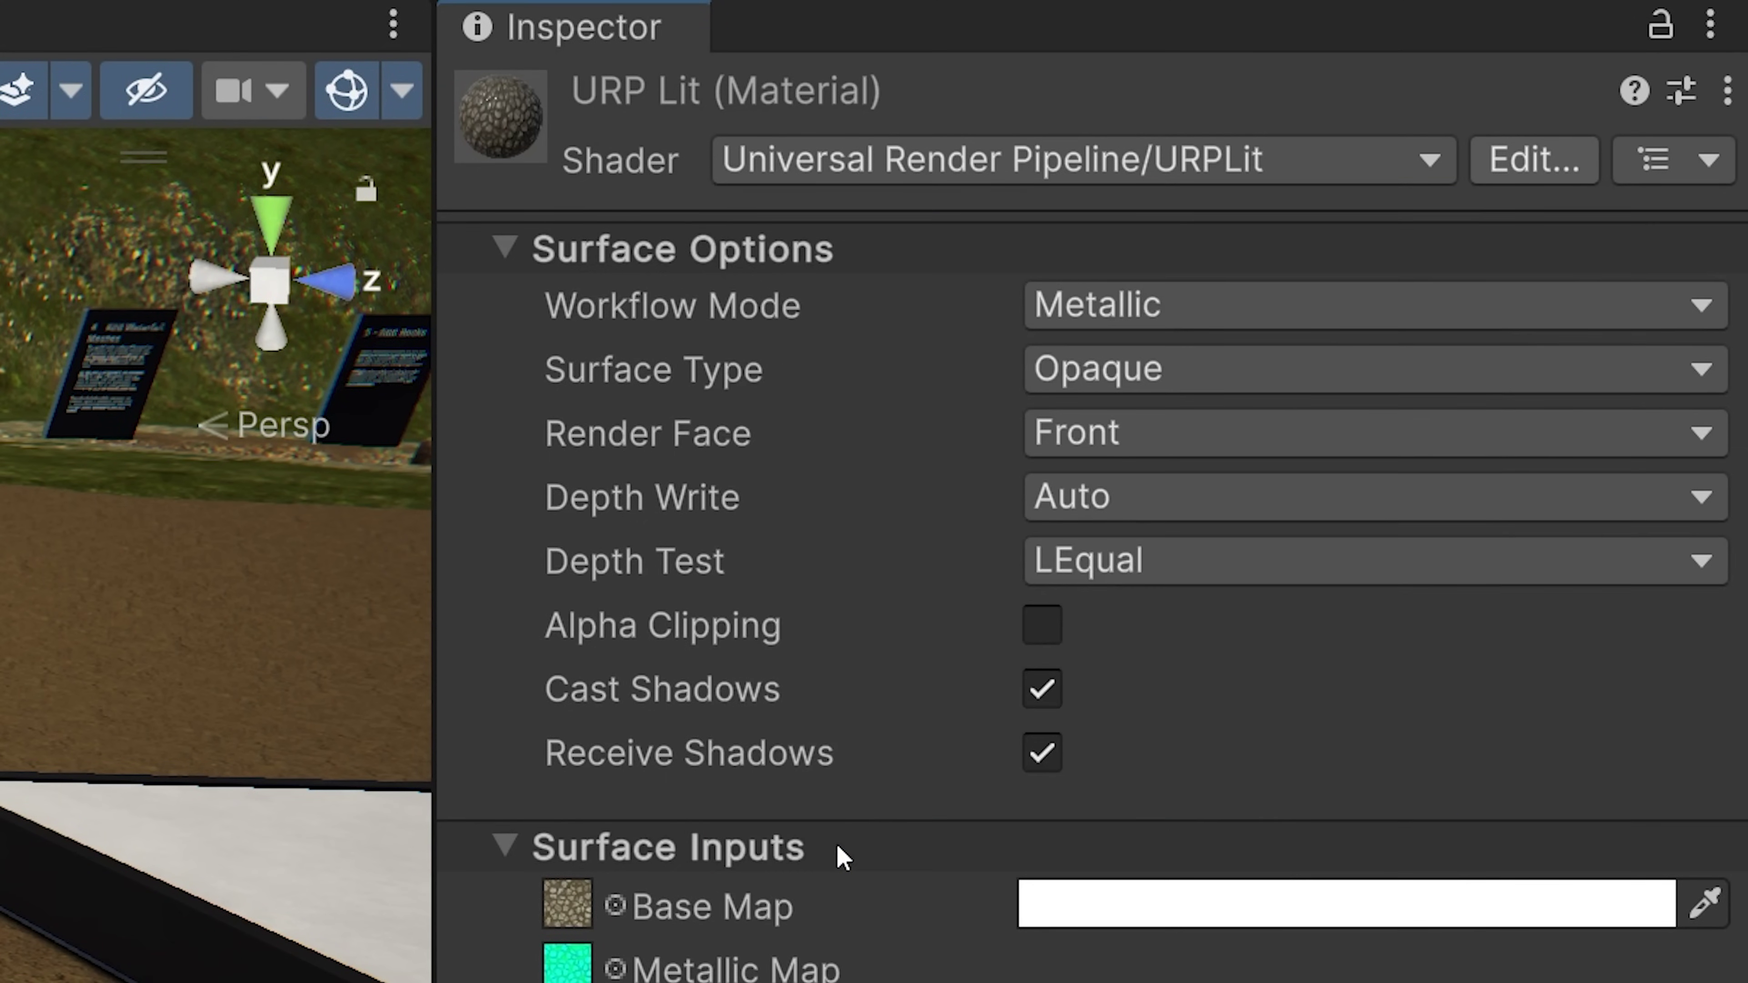
Step: Open the URPLit shader in Shader Graph and examine its node groups, including Metallic and Detail Maps
left_click(1524, 172)
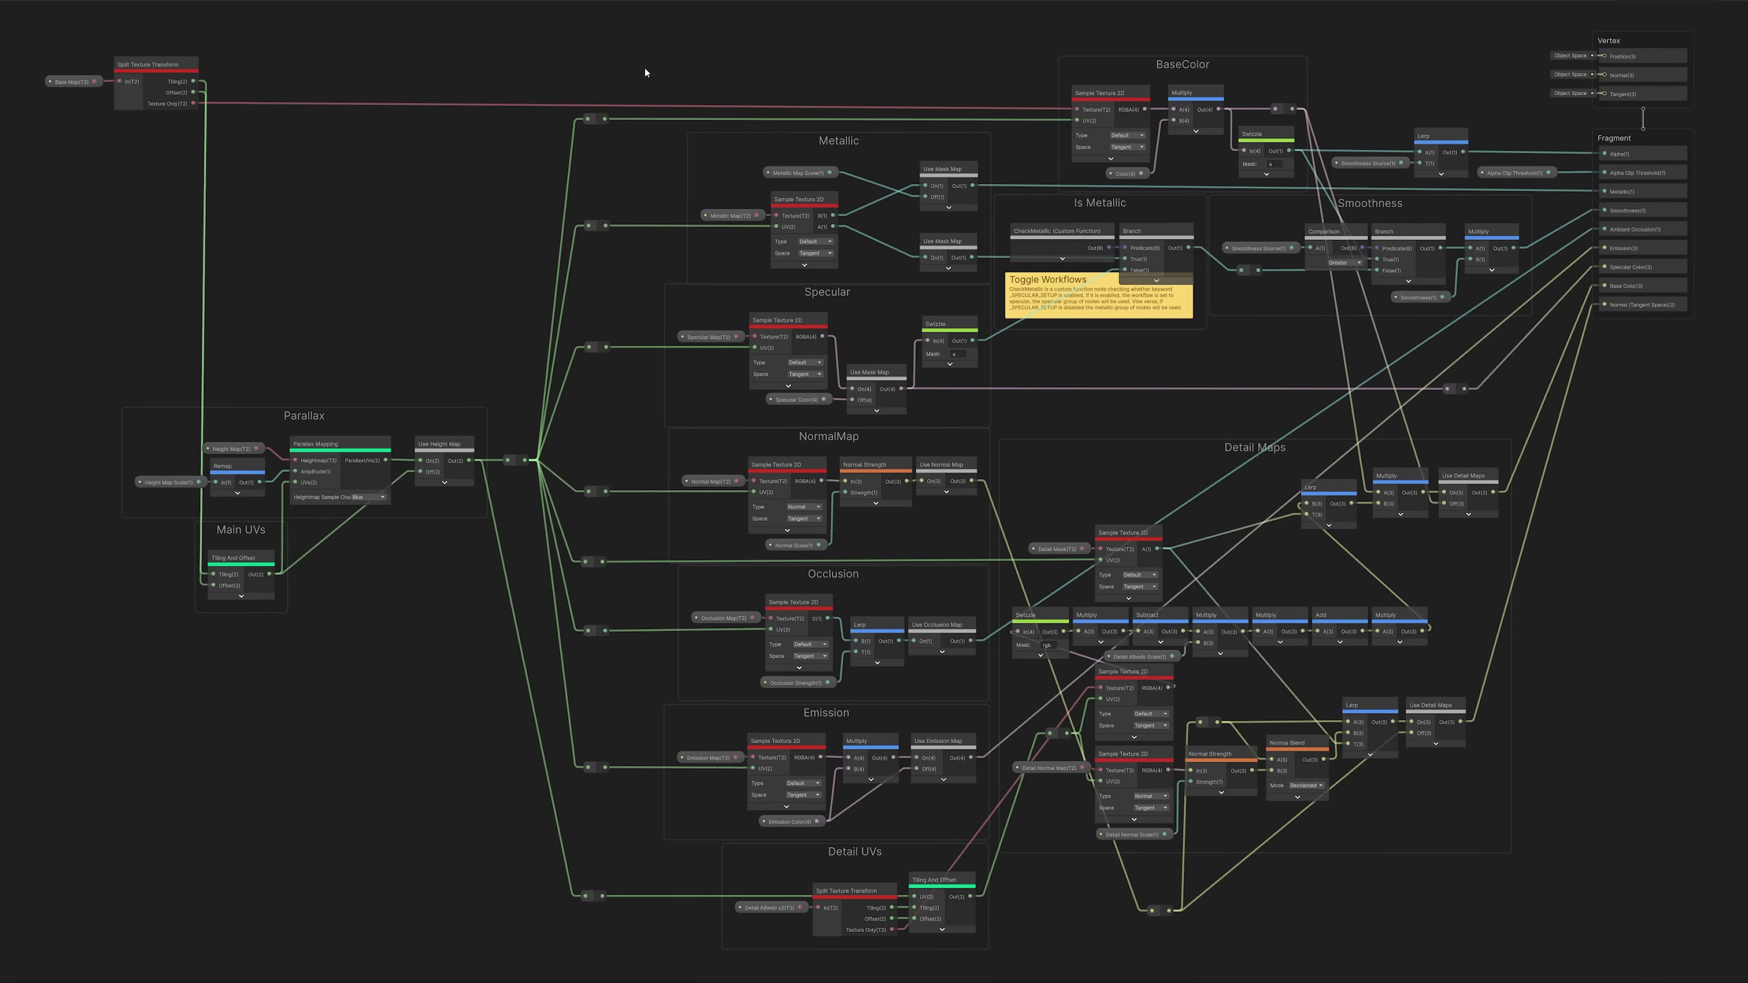
left_click_drag(984, 271, 986, 279)
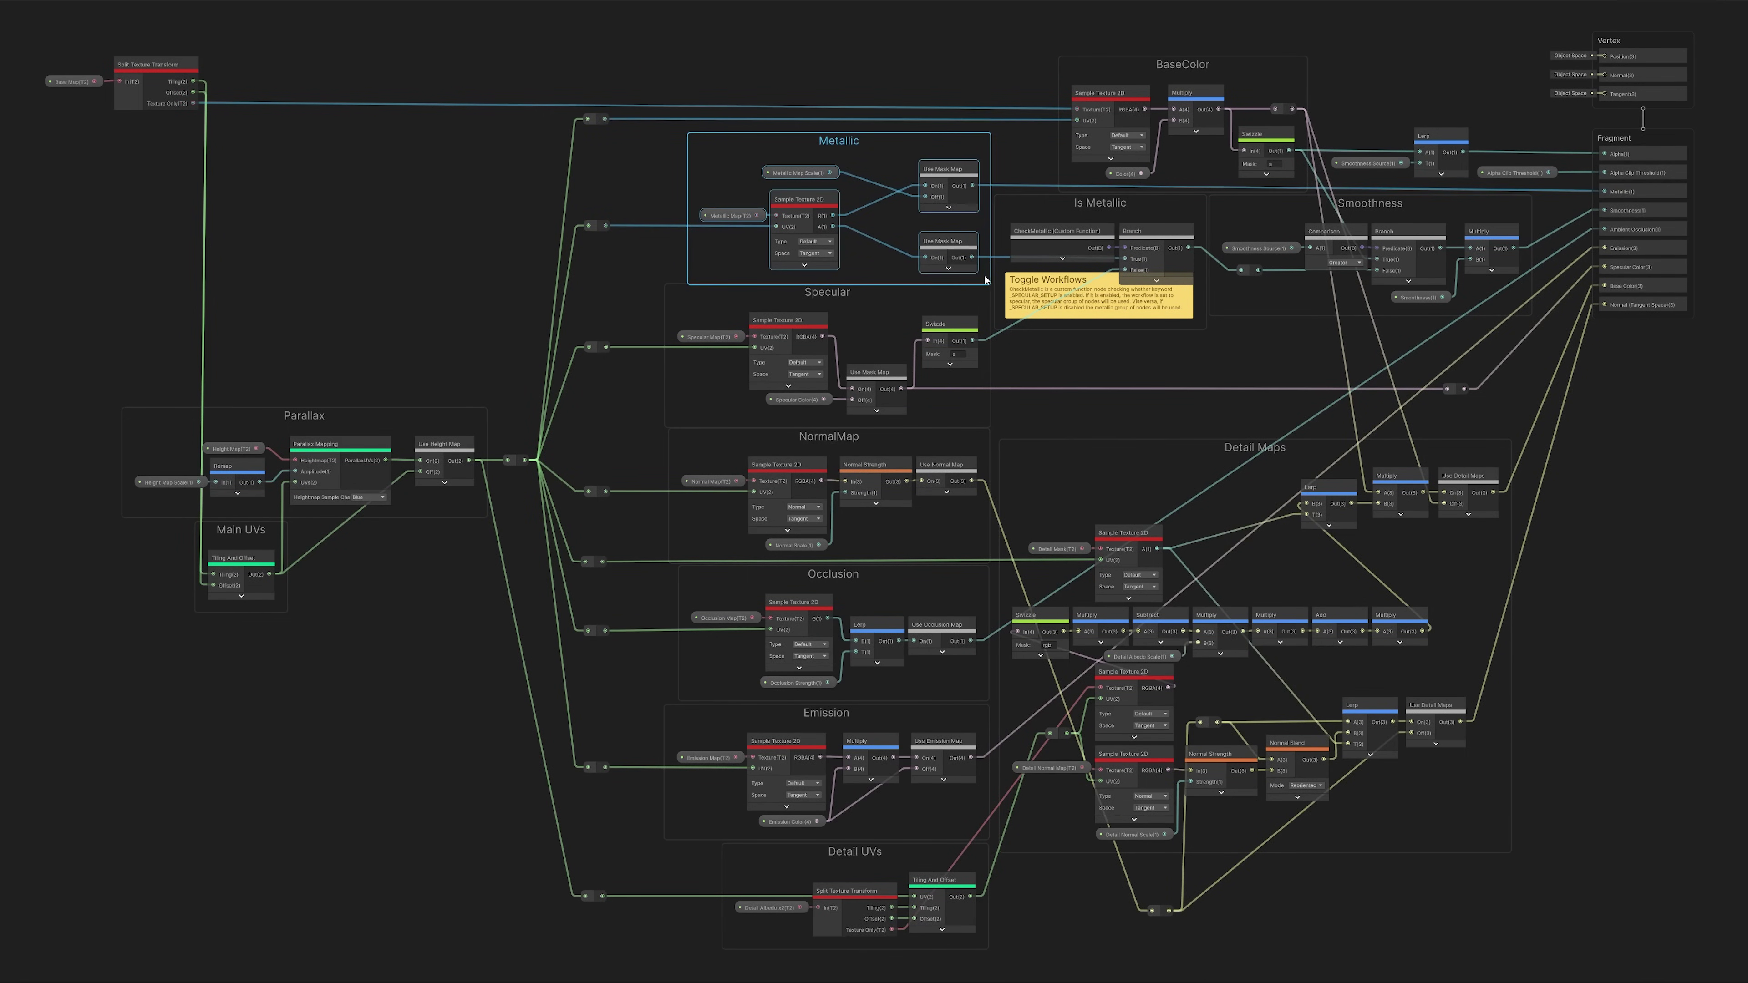
left_click(1108, 365)
left_click_drag(994, 433, 1540, 877)
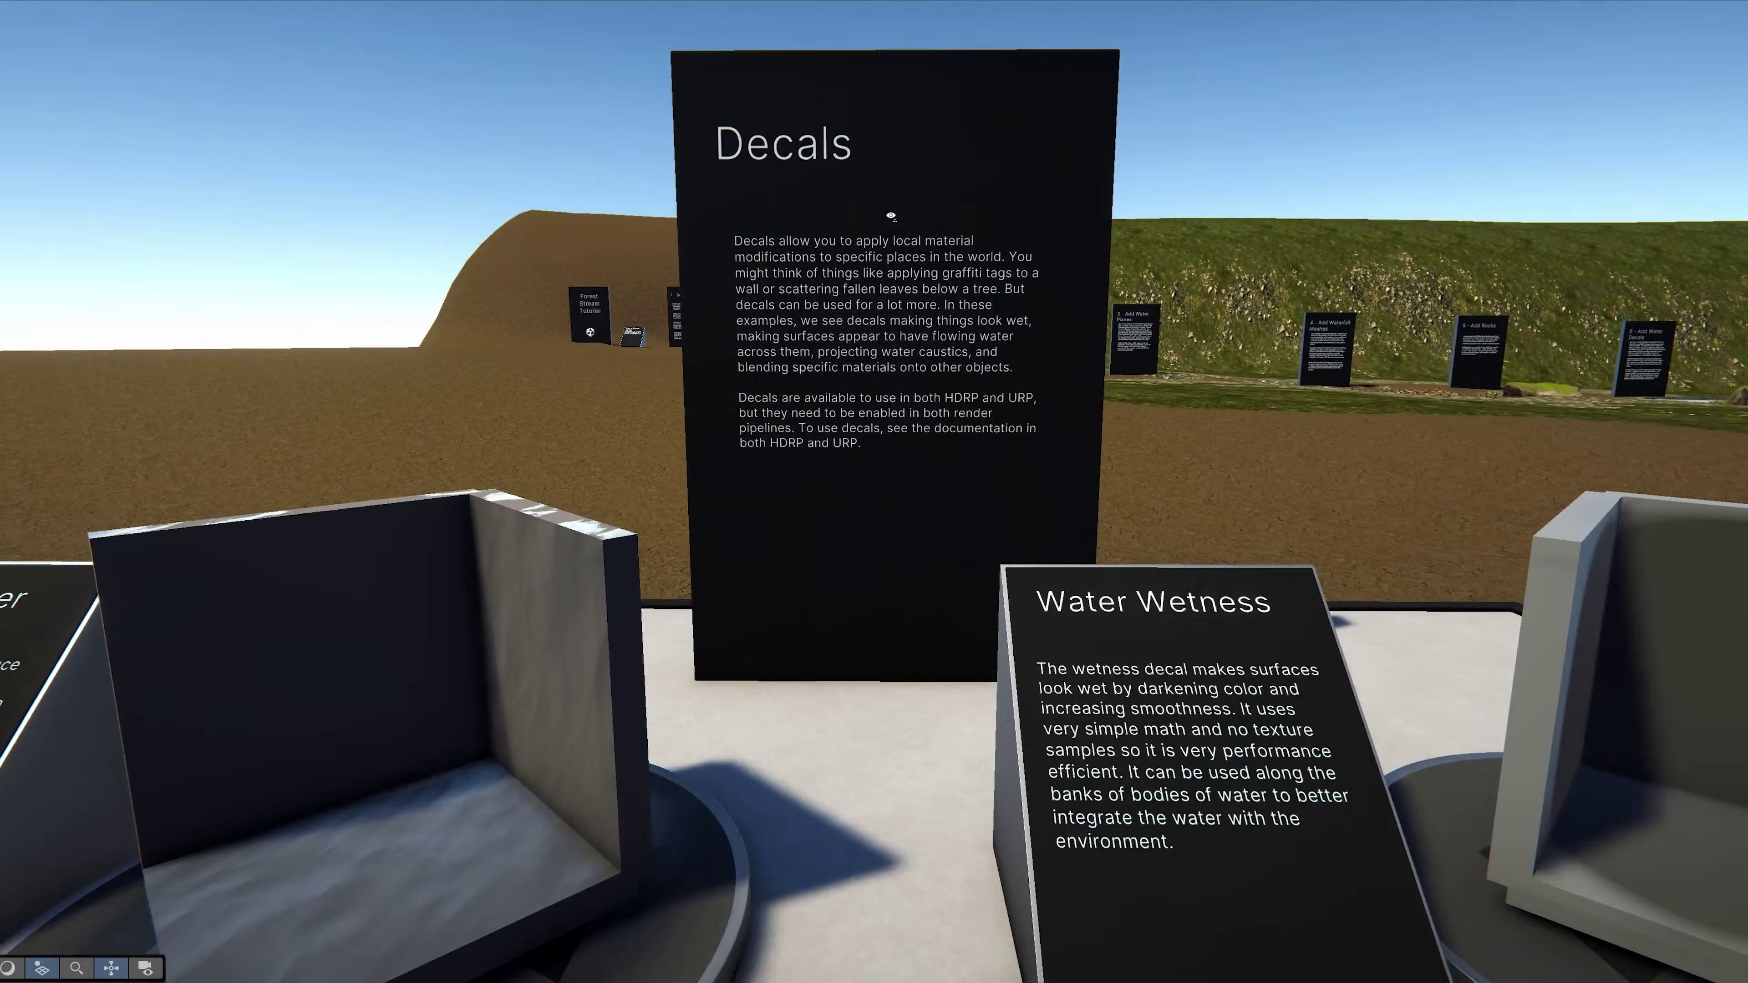
Step: Examine the samples on the Decals display up close, including Water Caustics and Running Water
right_click_drag(891, 216, 890, 206)
key("w")
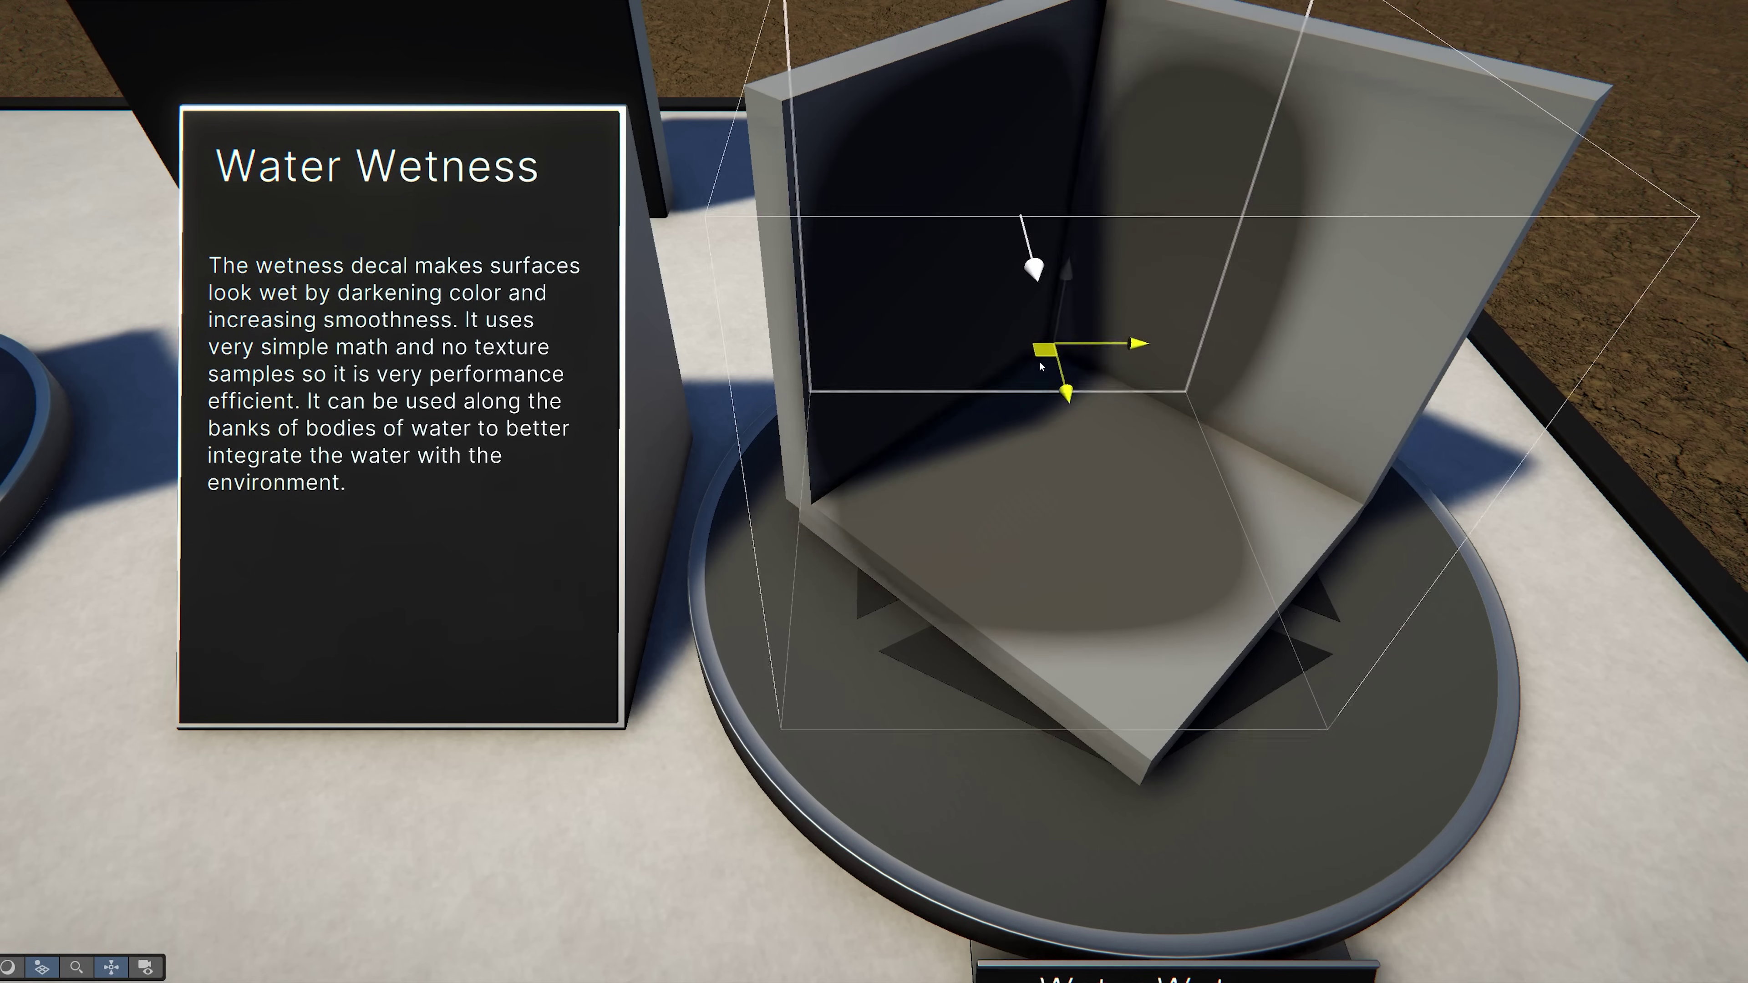
left_click_drag(1043, 354, 1105, 321)
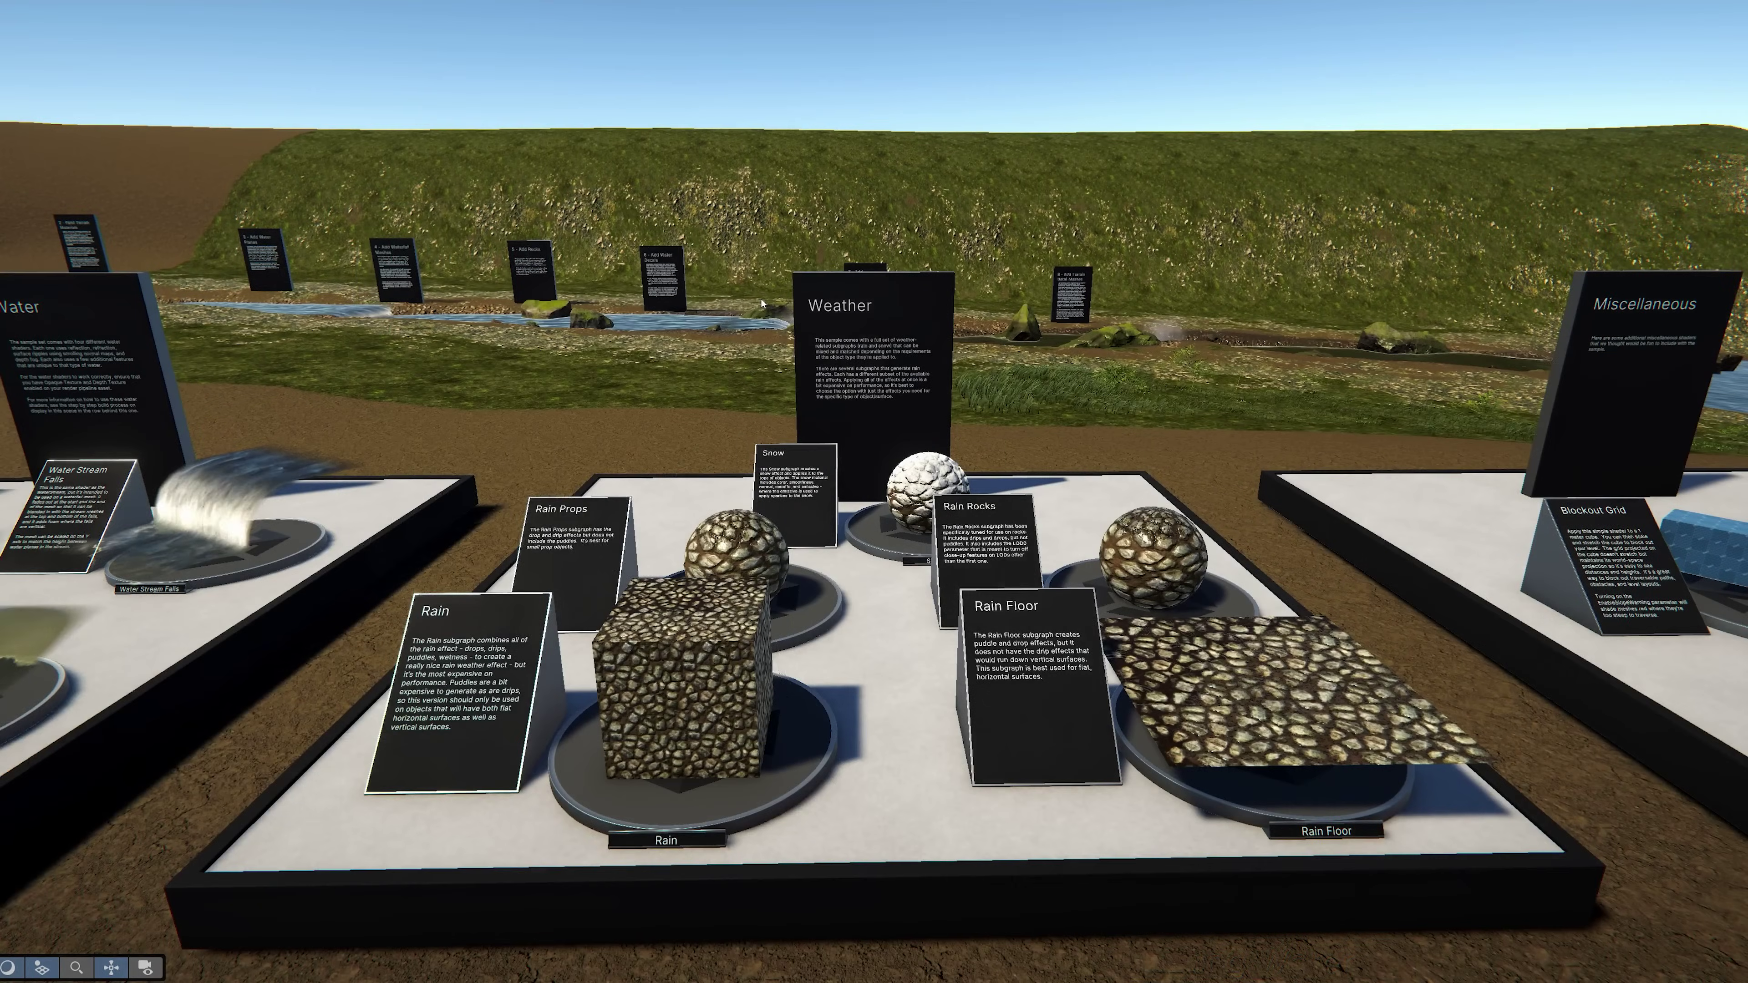
key("w")
right_click_drag(755, 210, 754, 210)
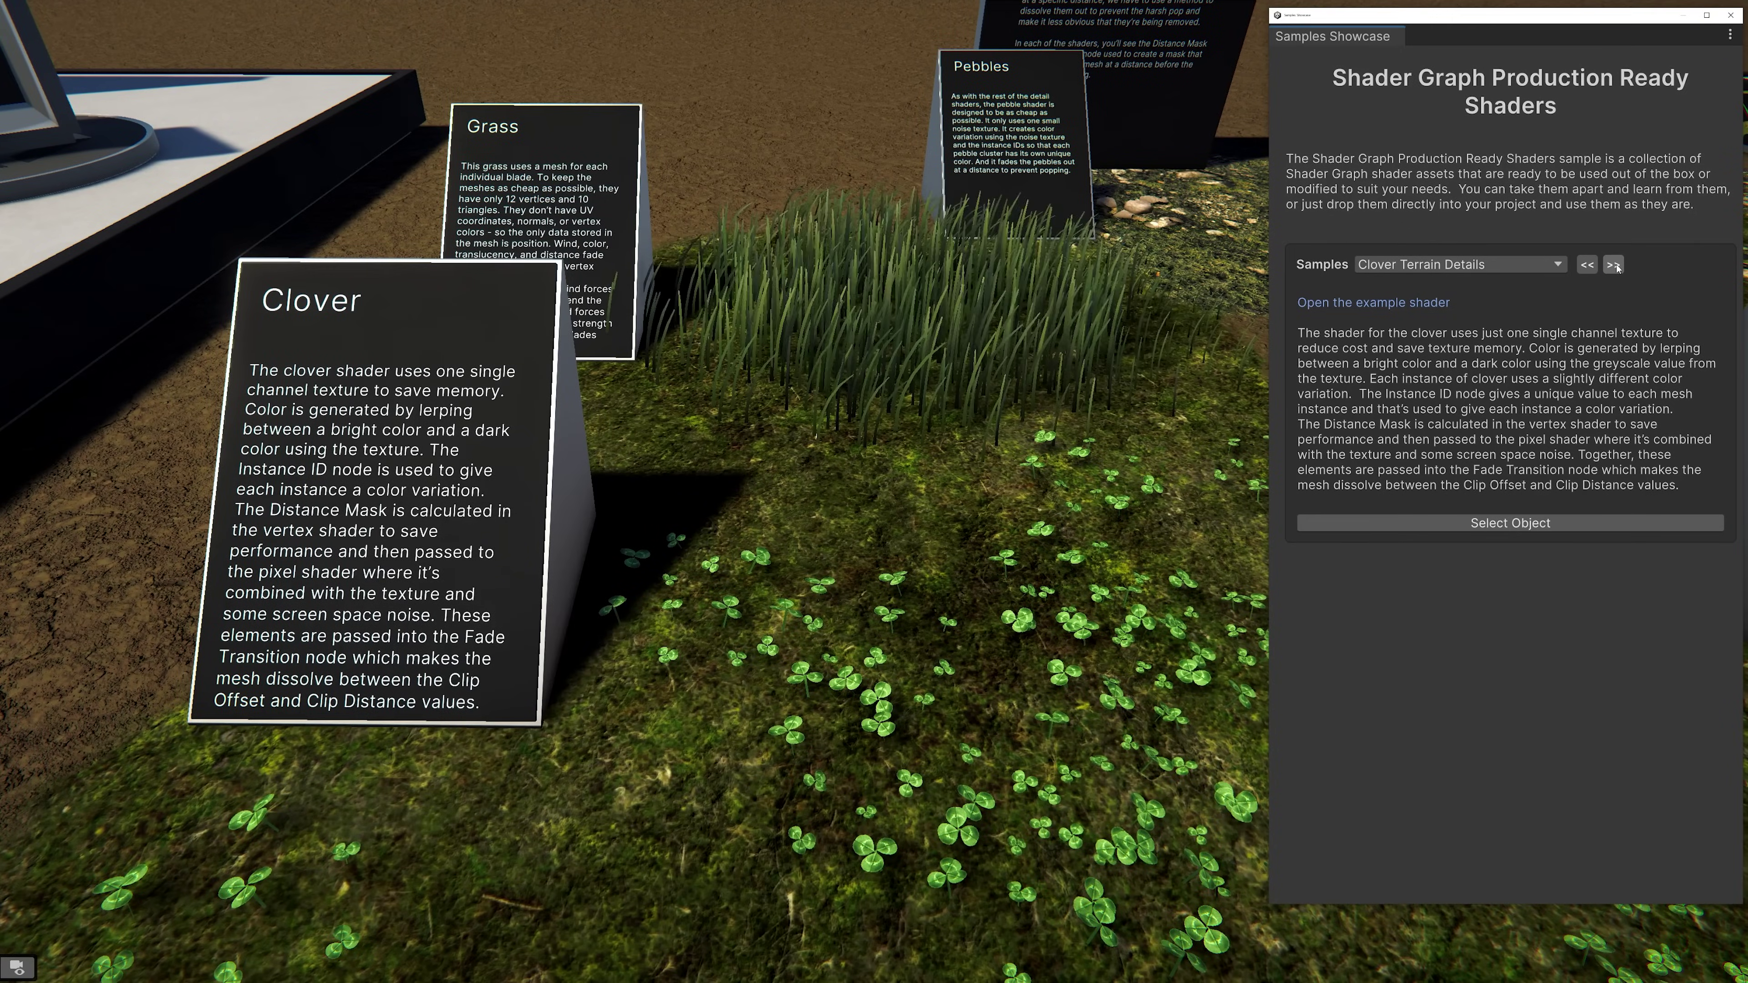
Step: Step the Samples Showcase forward through Fern Details, Nettle Details, Pebbles Details and Rock Shader
left_click(1614, 266)
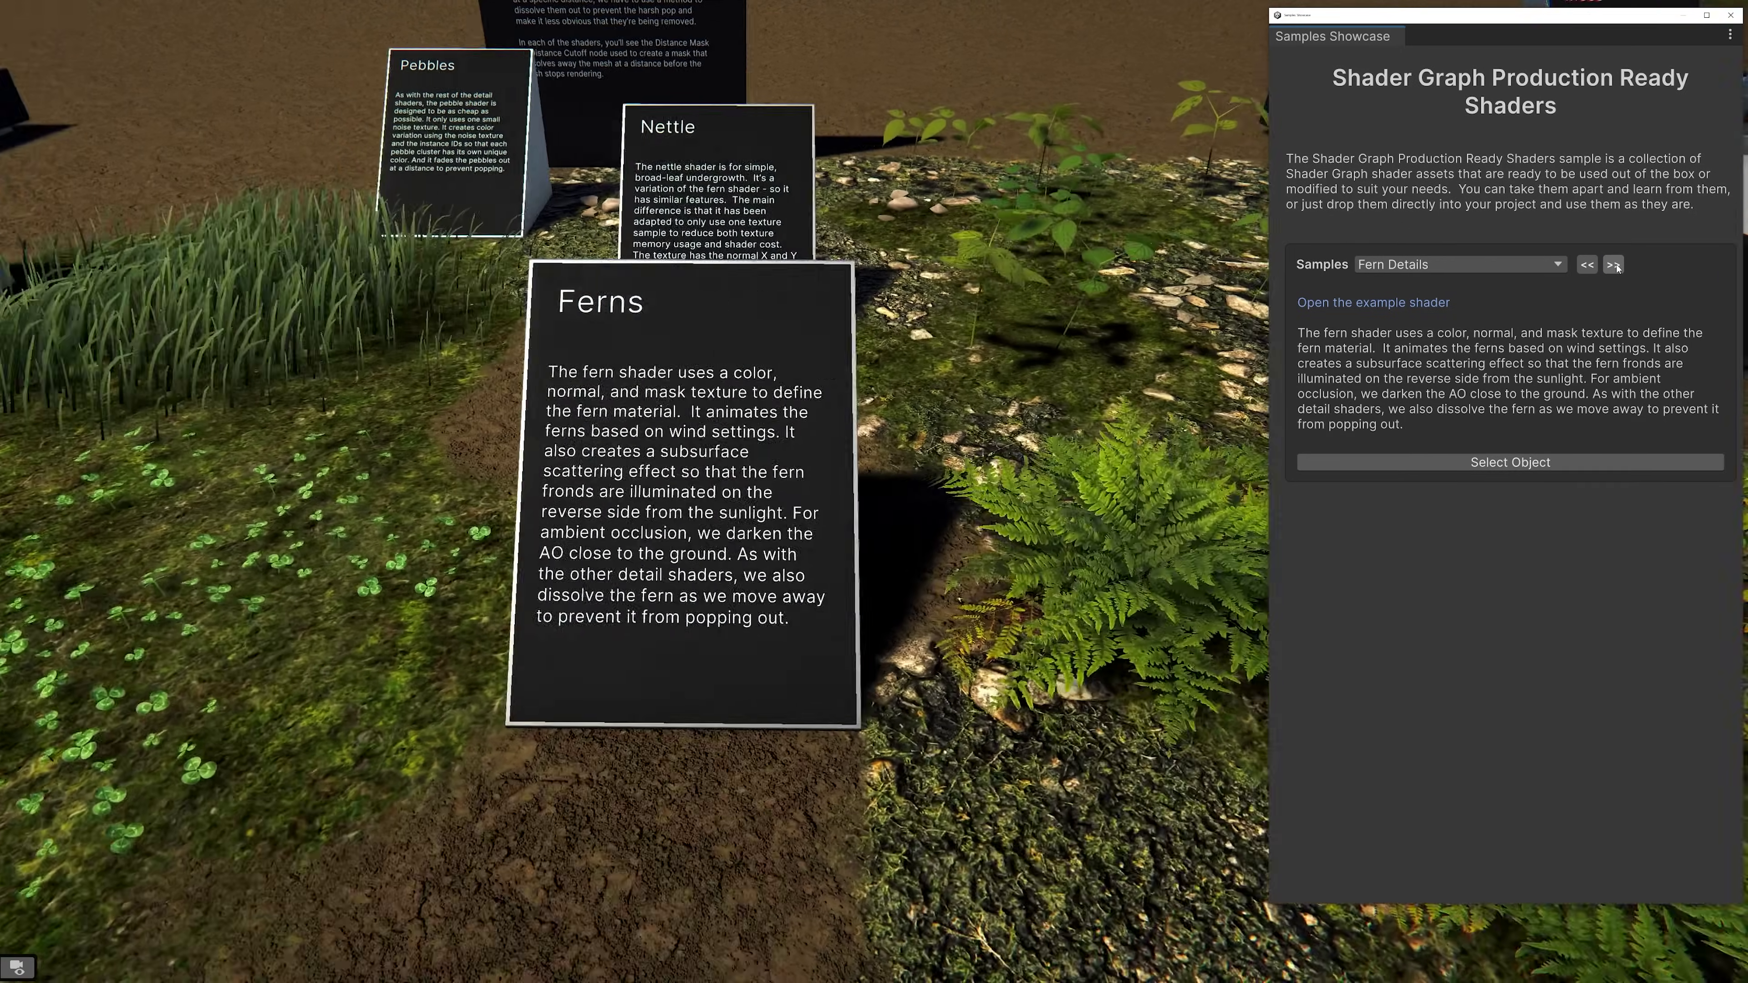
left_click(1614, 265)
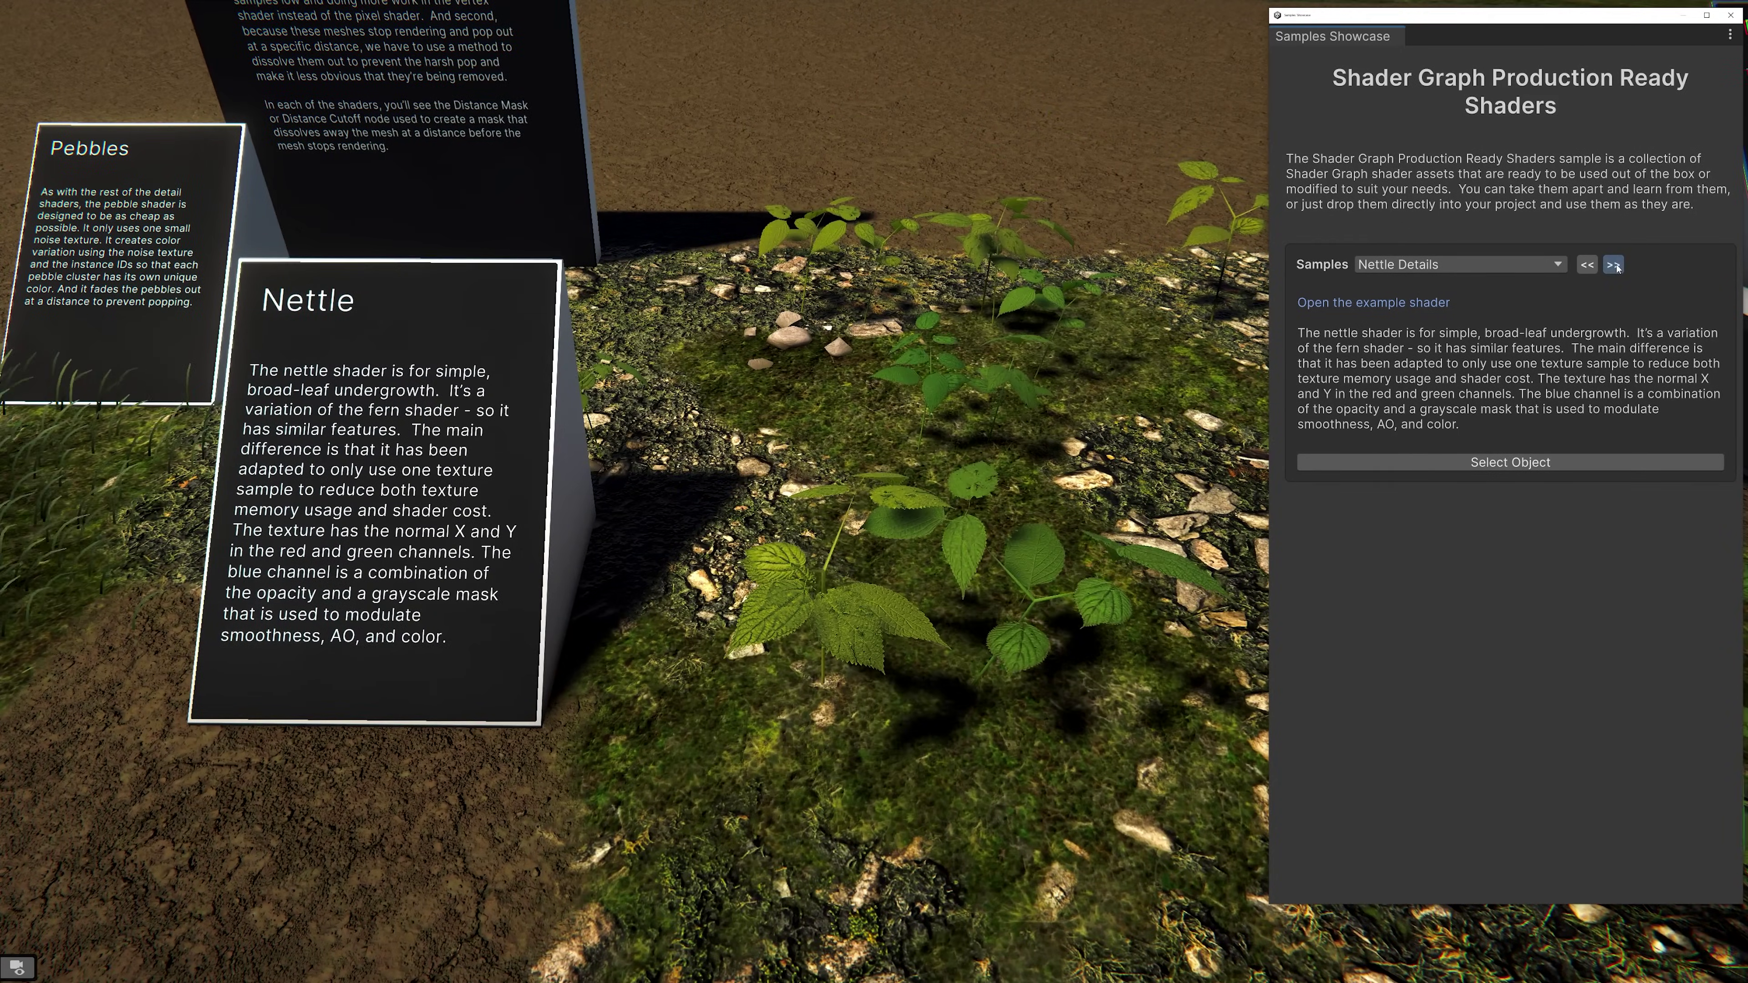
left_click(1614, 265)
left_click(1614, 266)
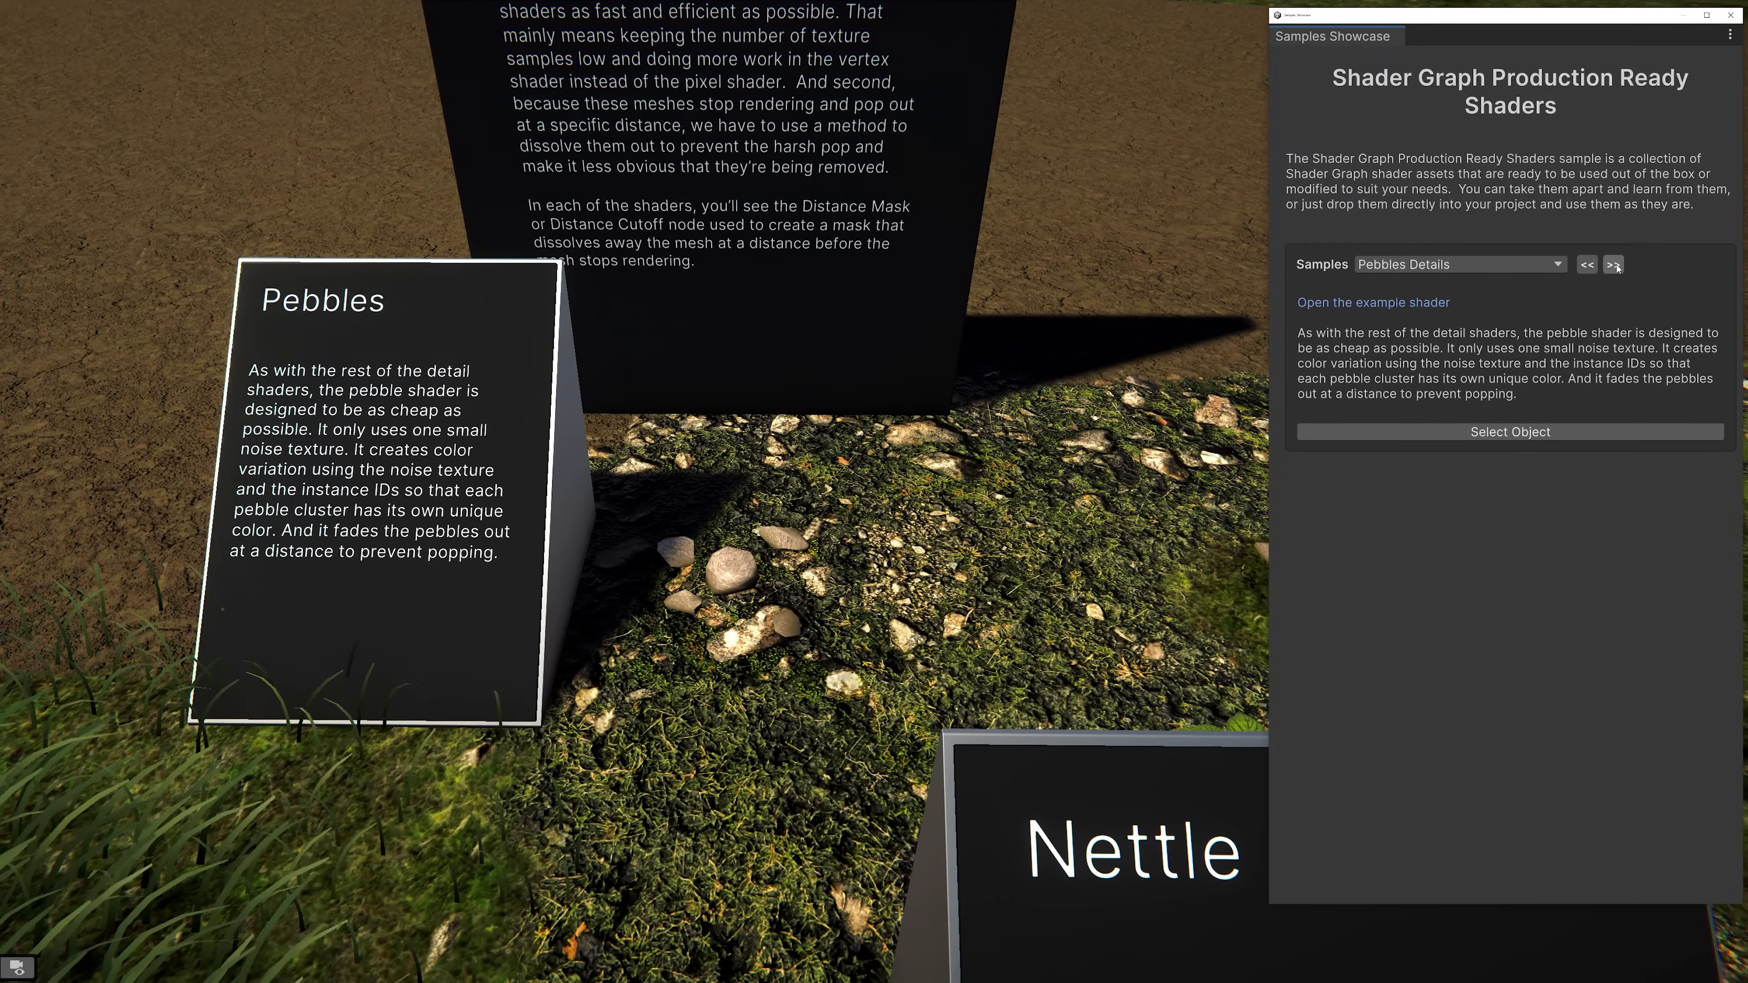
left_click(1614, 266)
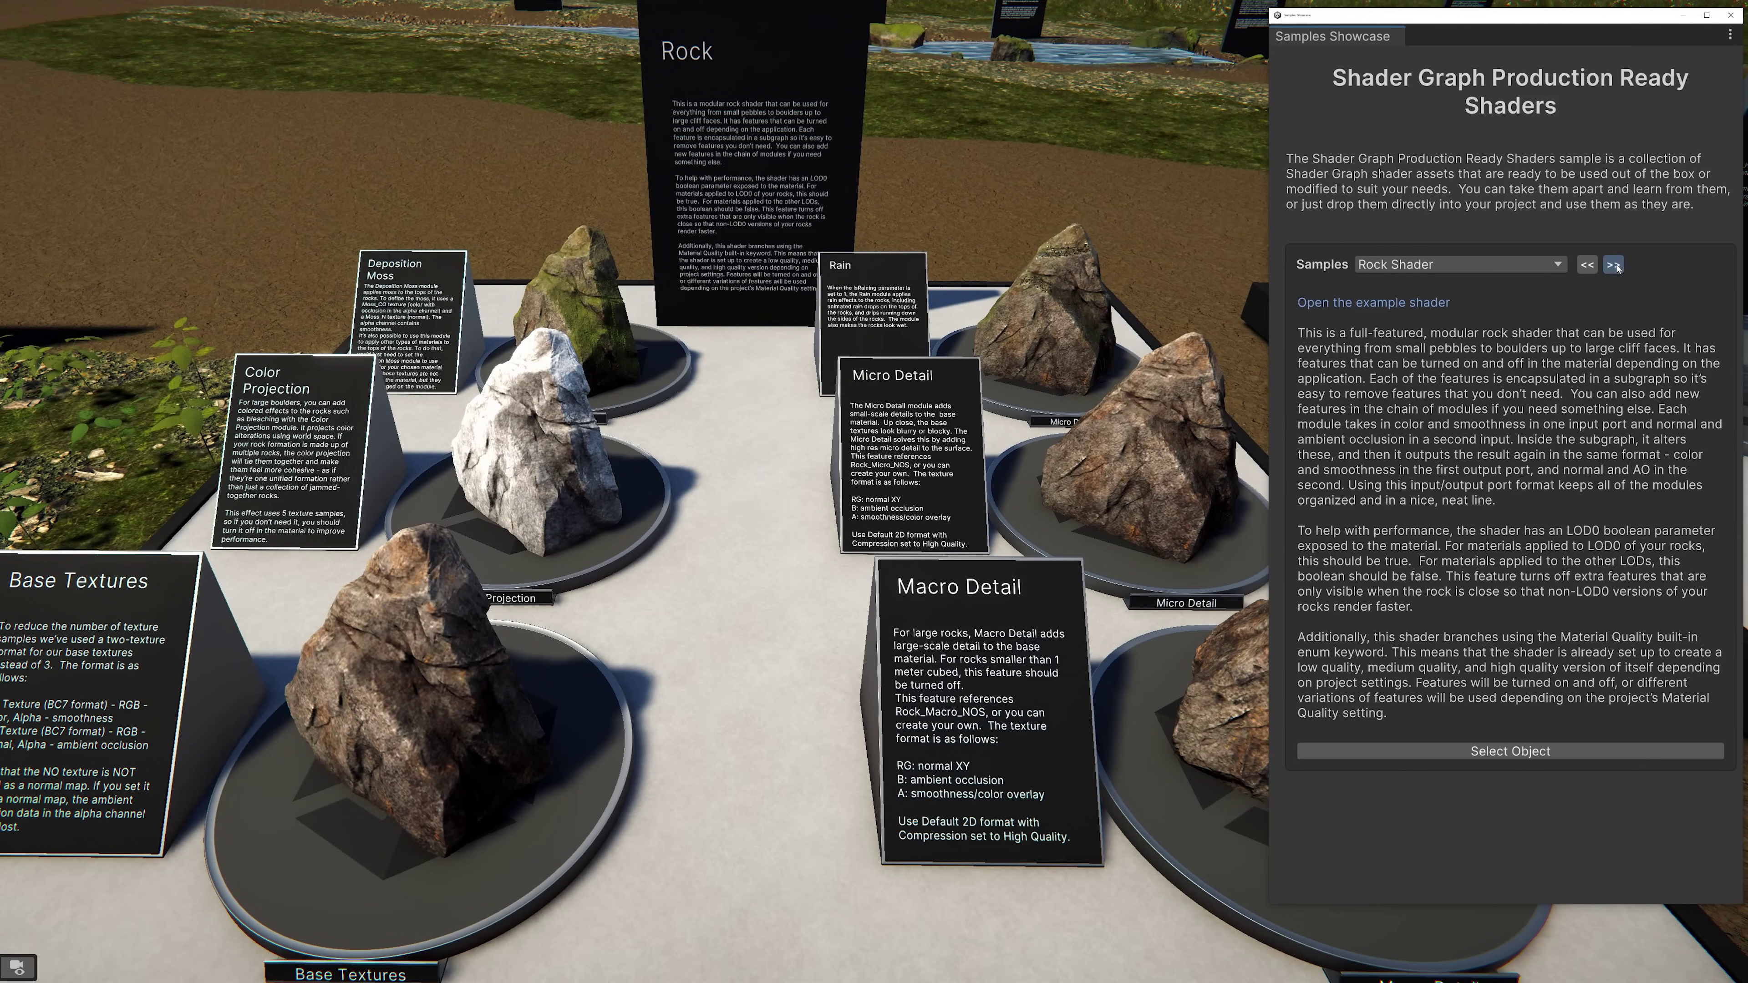
left_click(1615, 266)
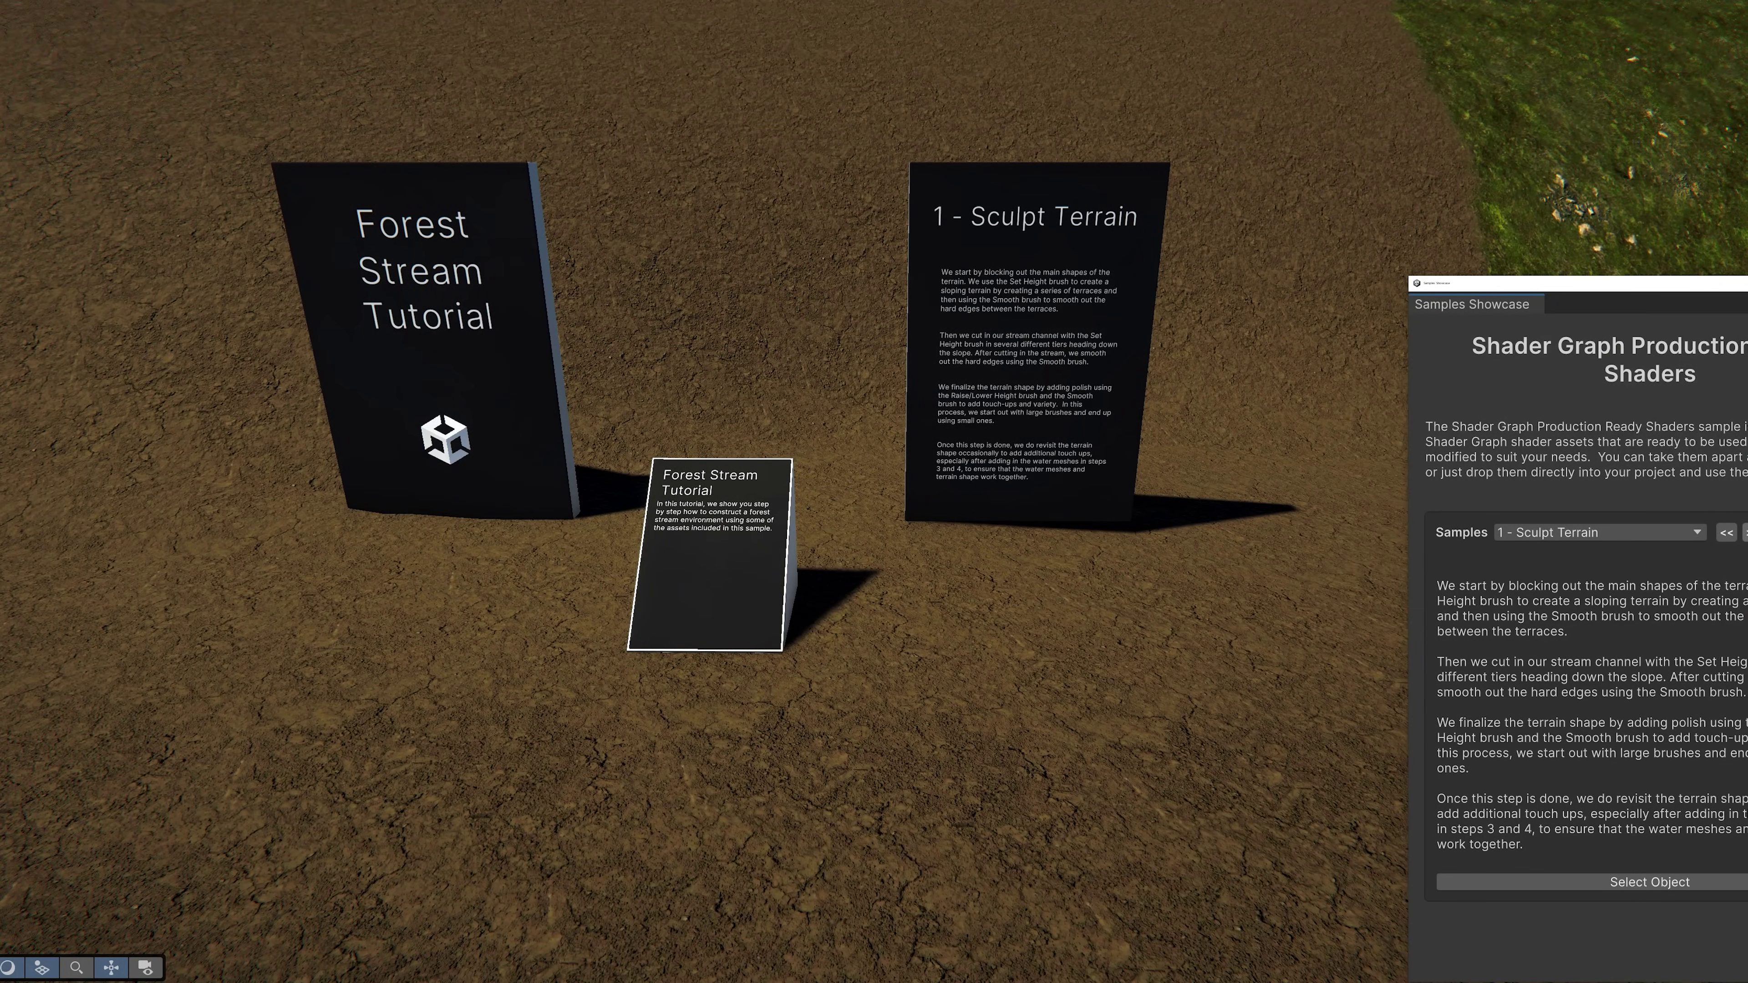
Step: Step the showcase from 2 - Paint Terrain Materials to 8 - Add Terrain Detail Meshes and view the finished stream
left_click(1745, 532)
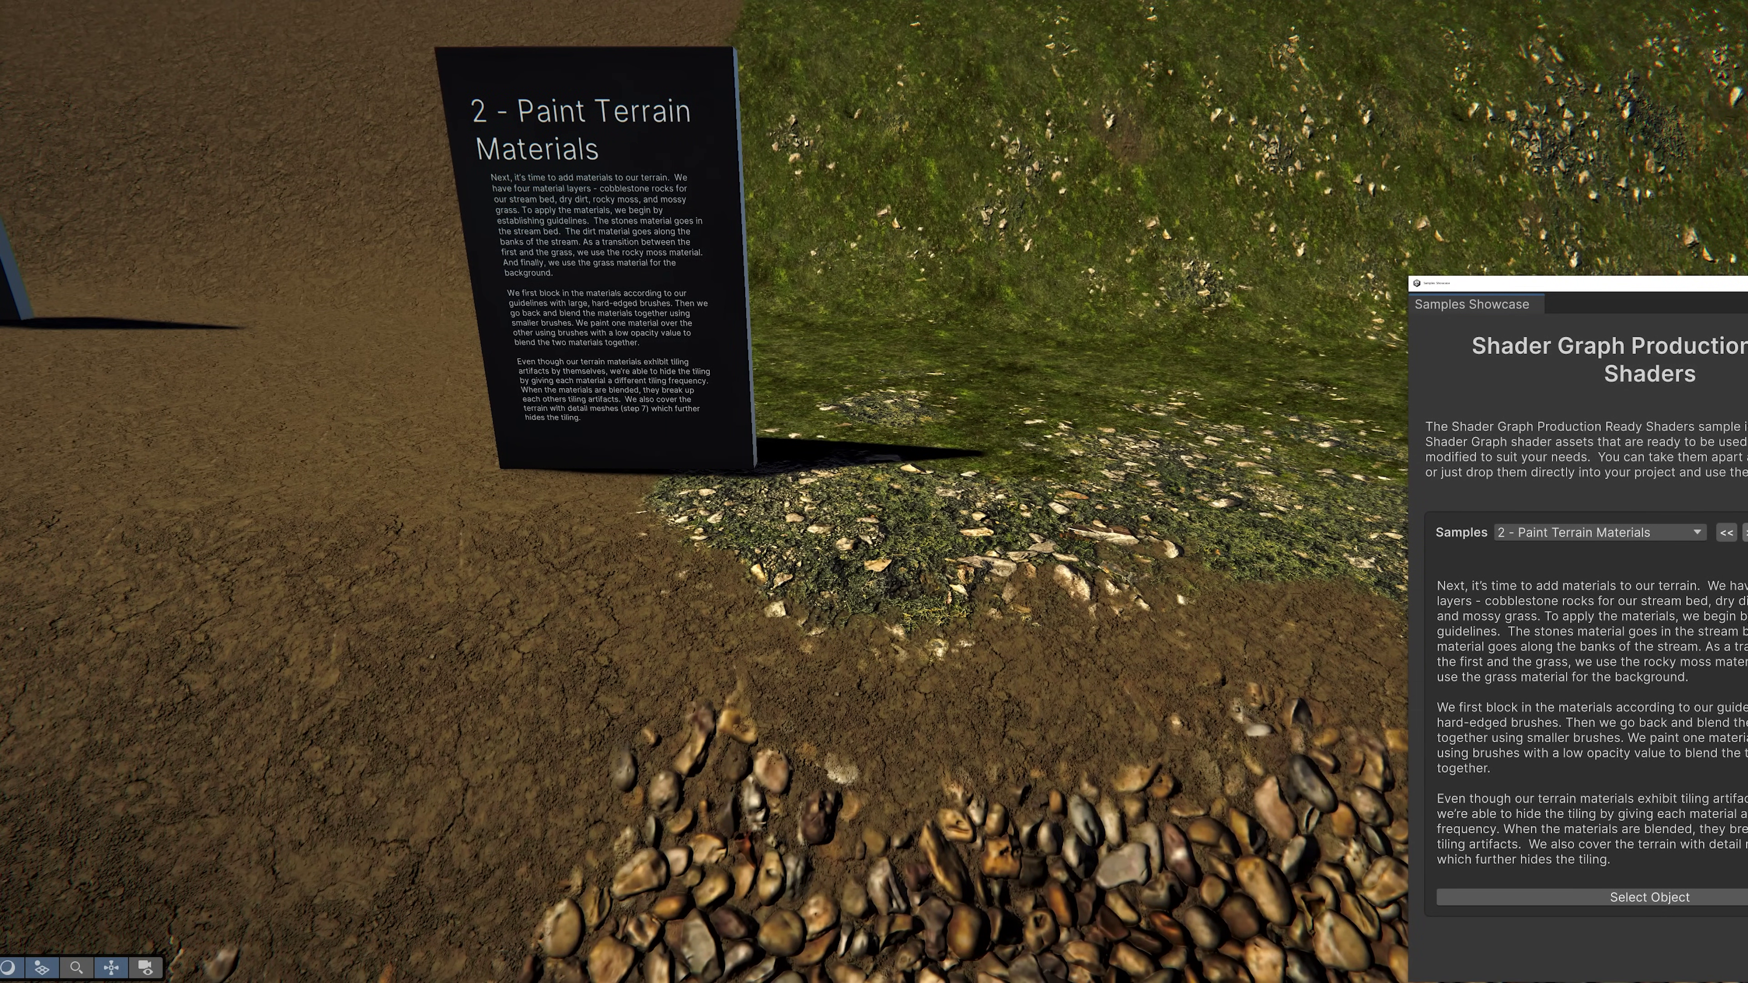
left_click(1746, 532)
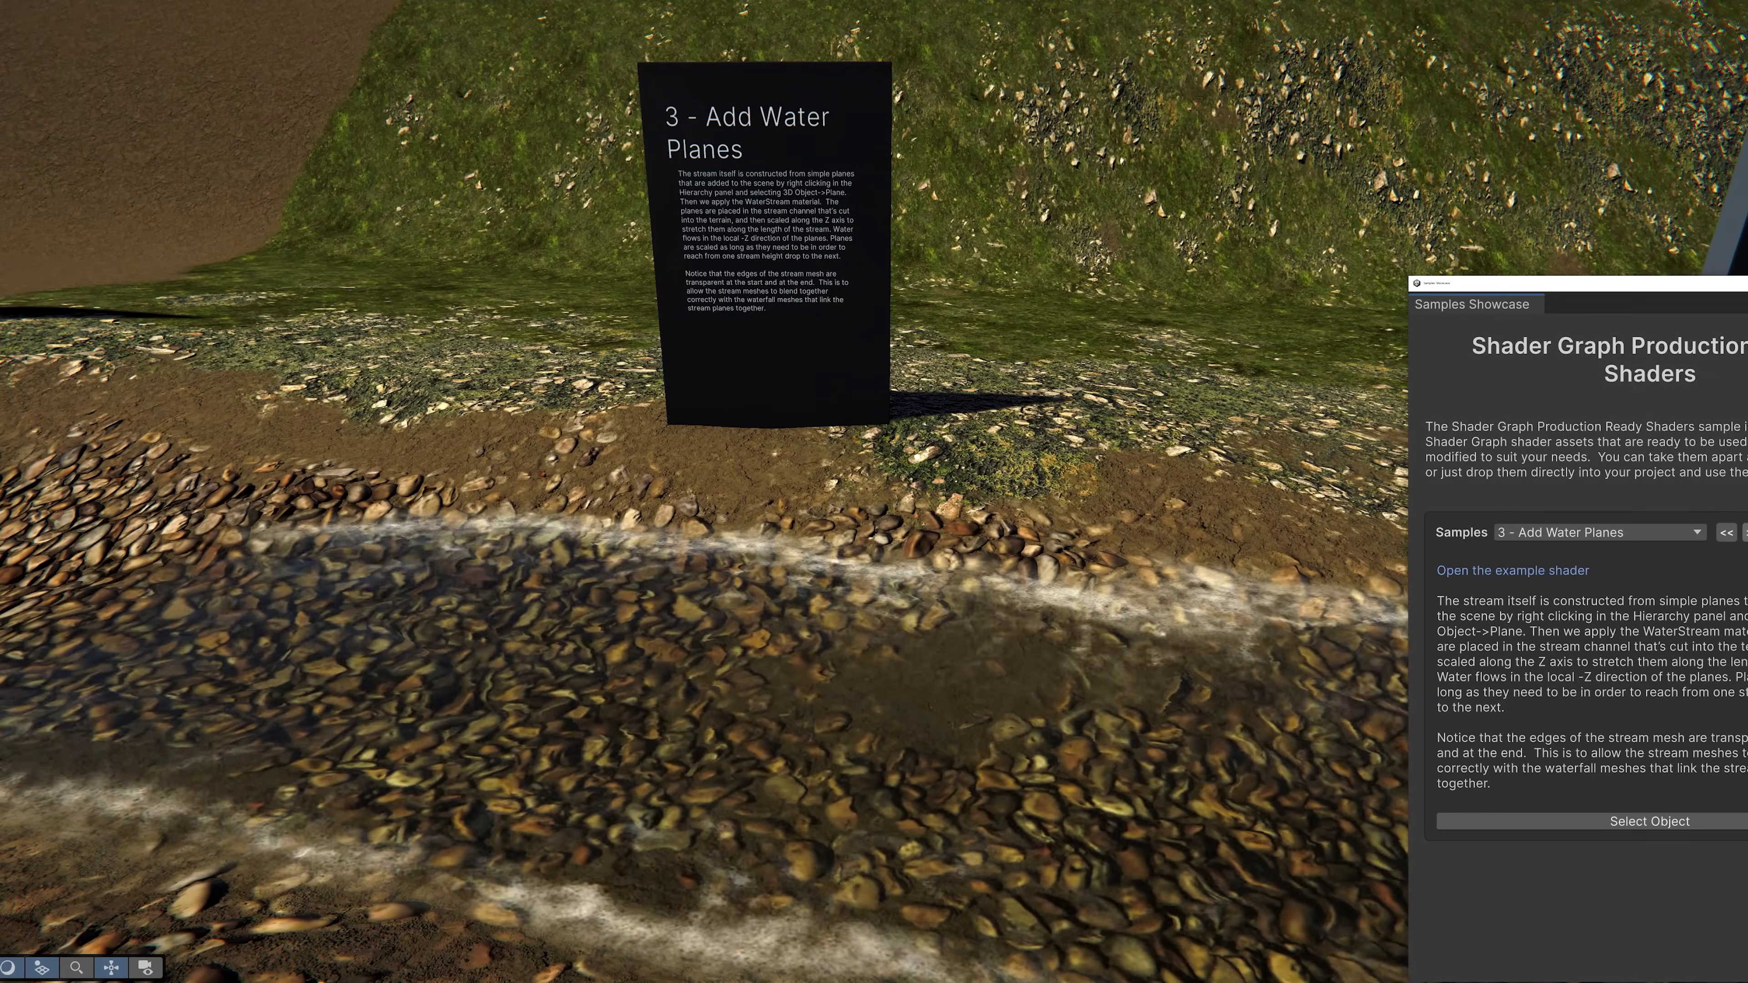
left_click(1746, 532)
left_click(1746, 532)
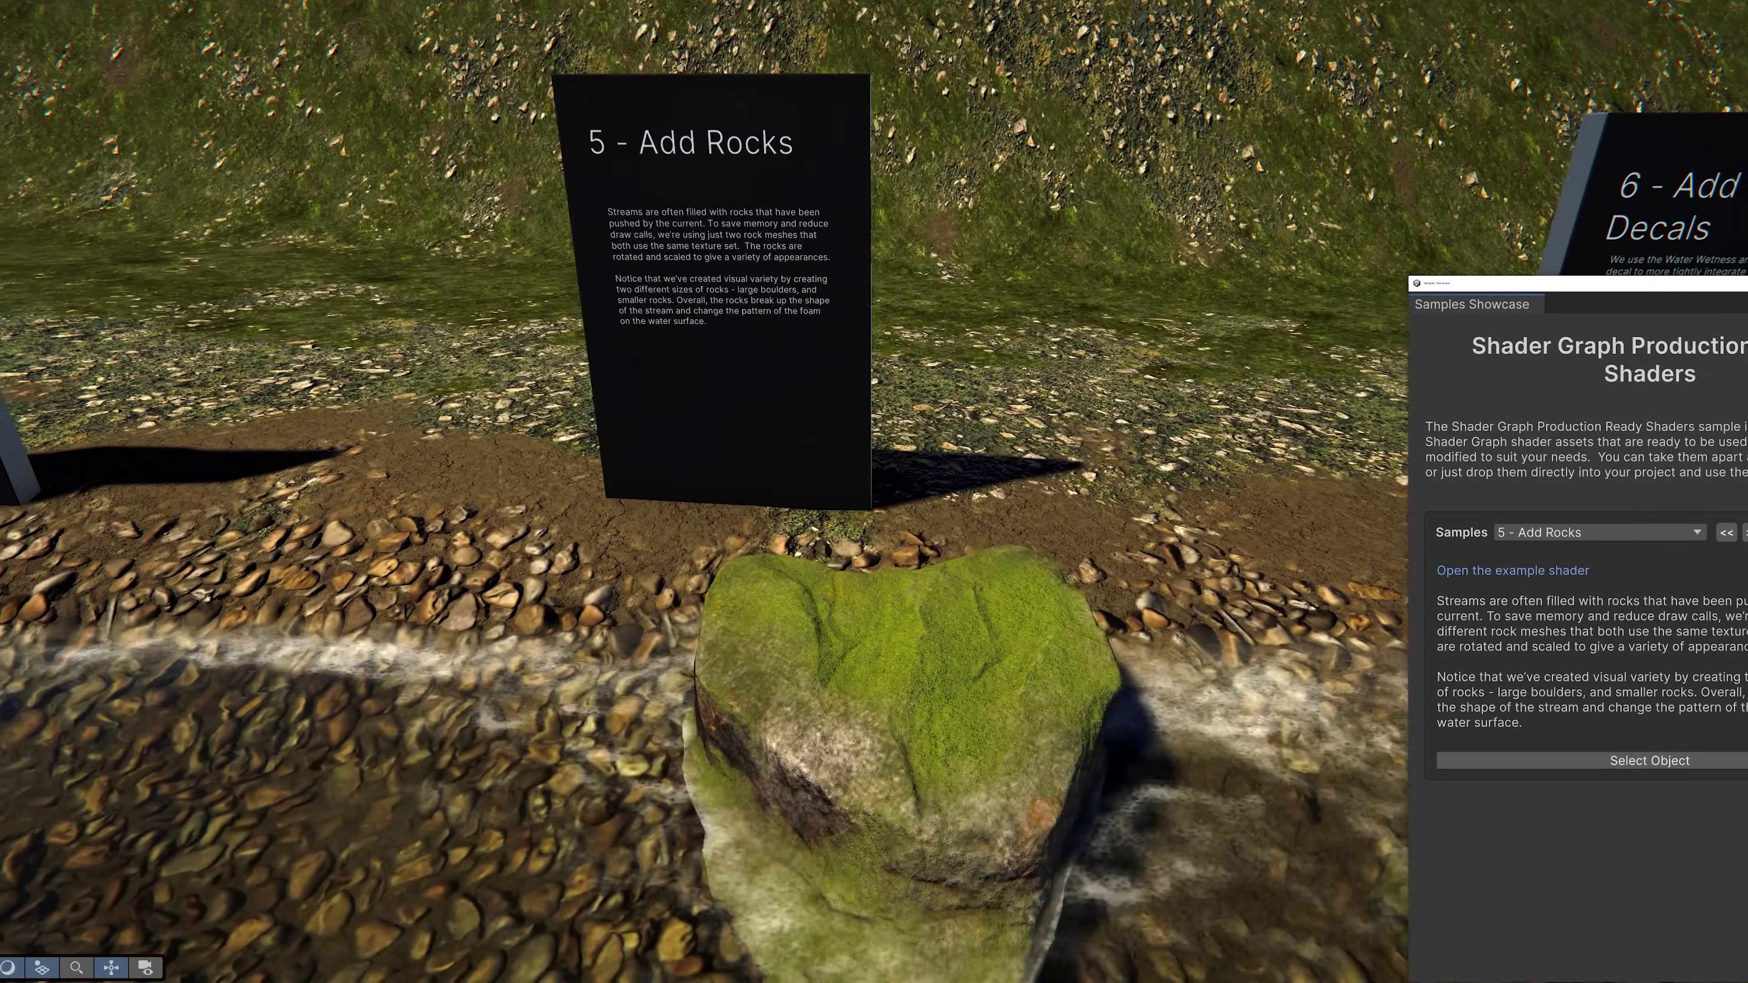
left_click(1745, 532)
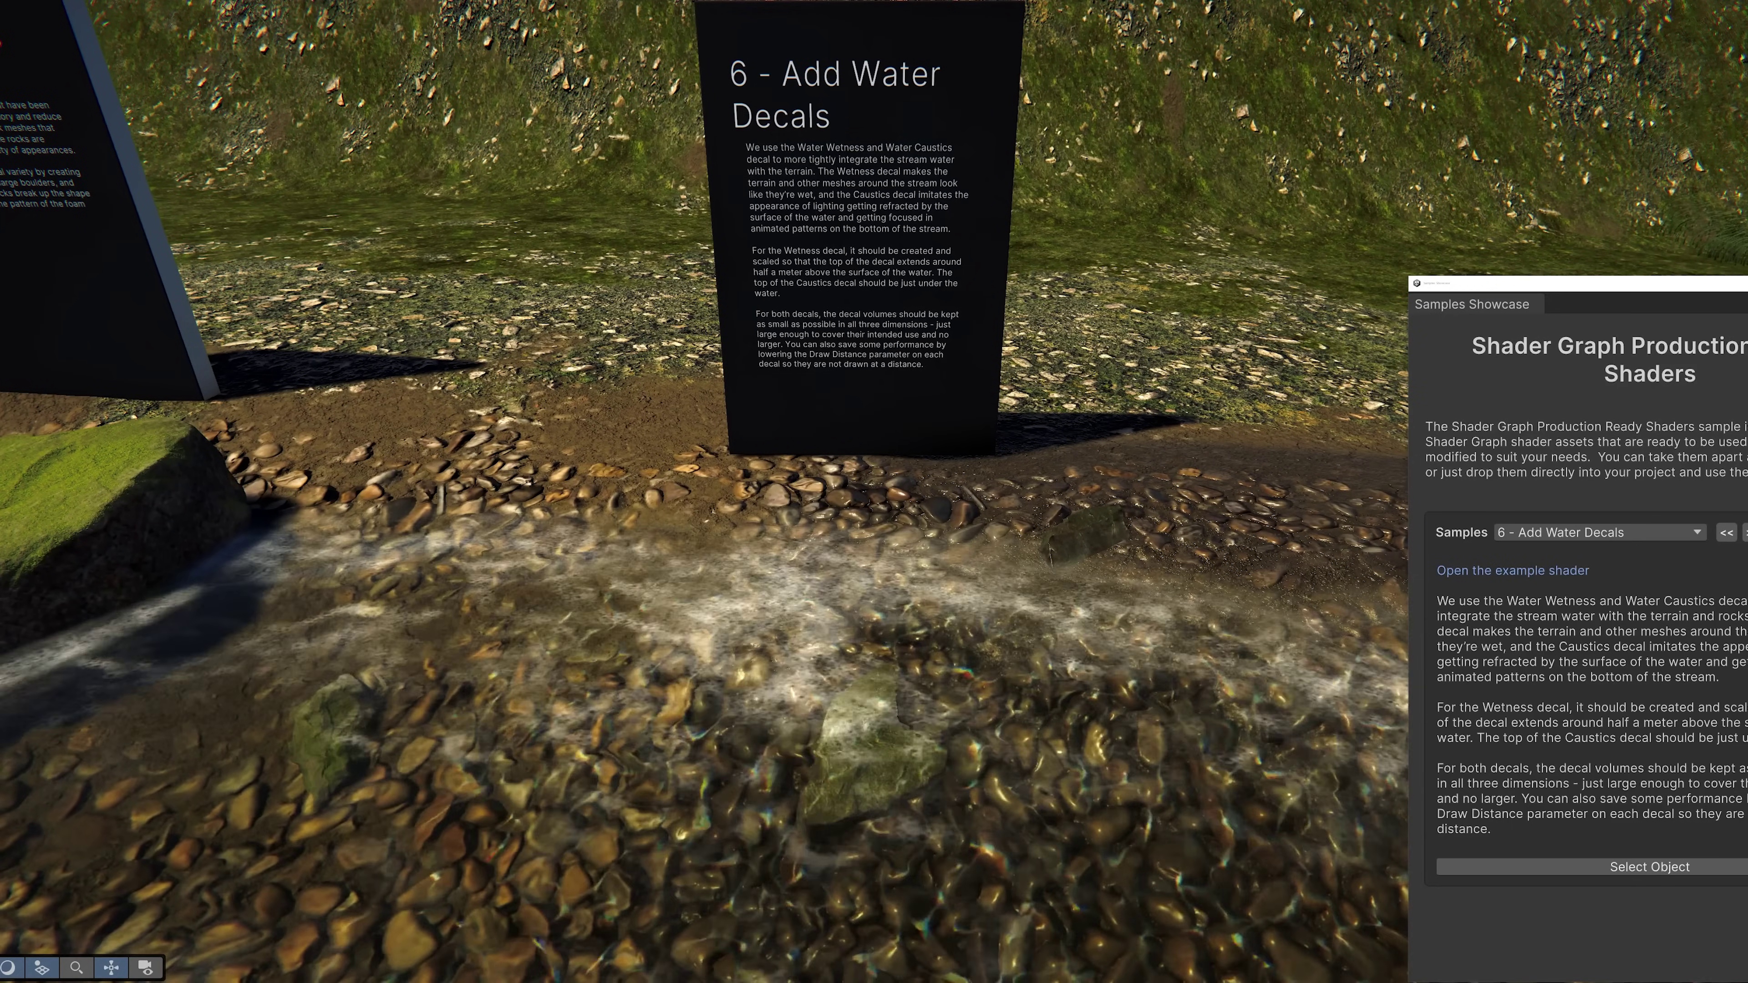
left_click(1745, 532)
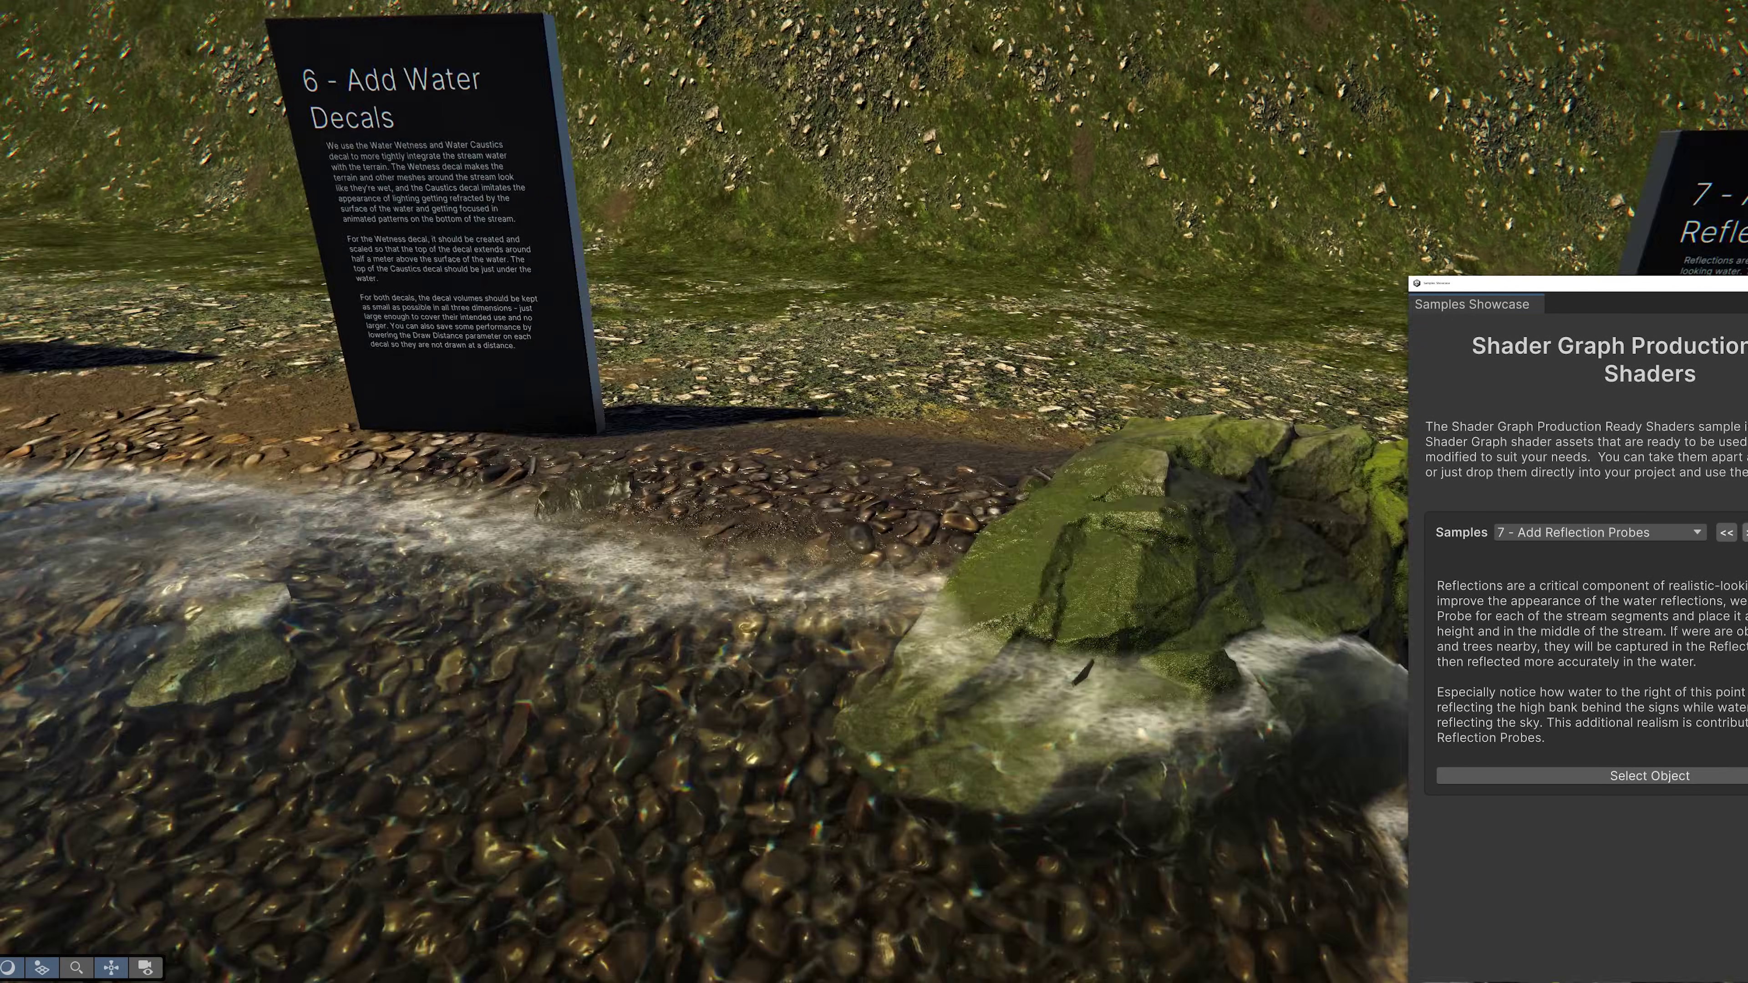
left_click(1745, 532)
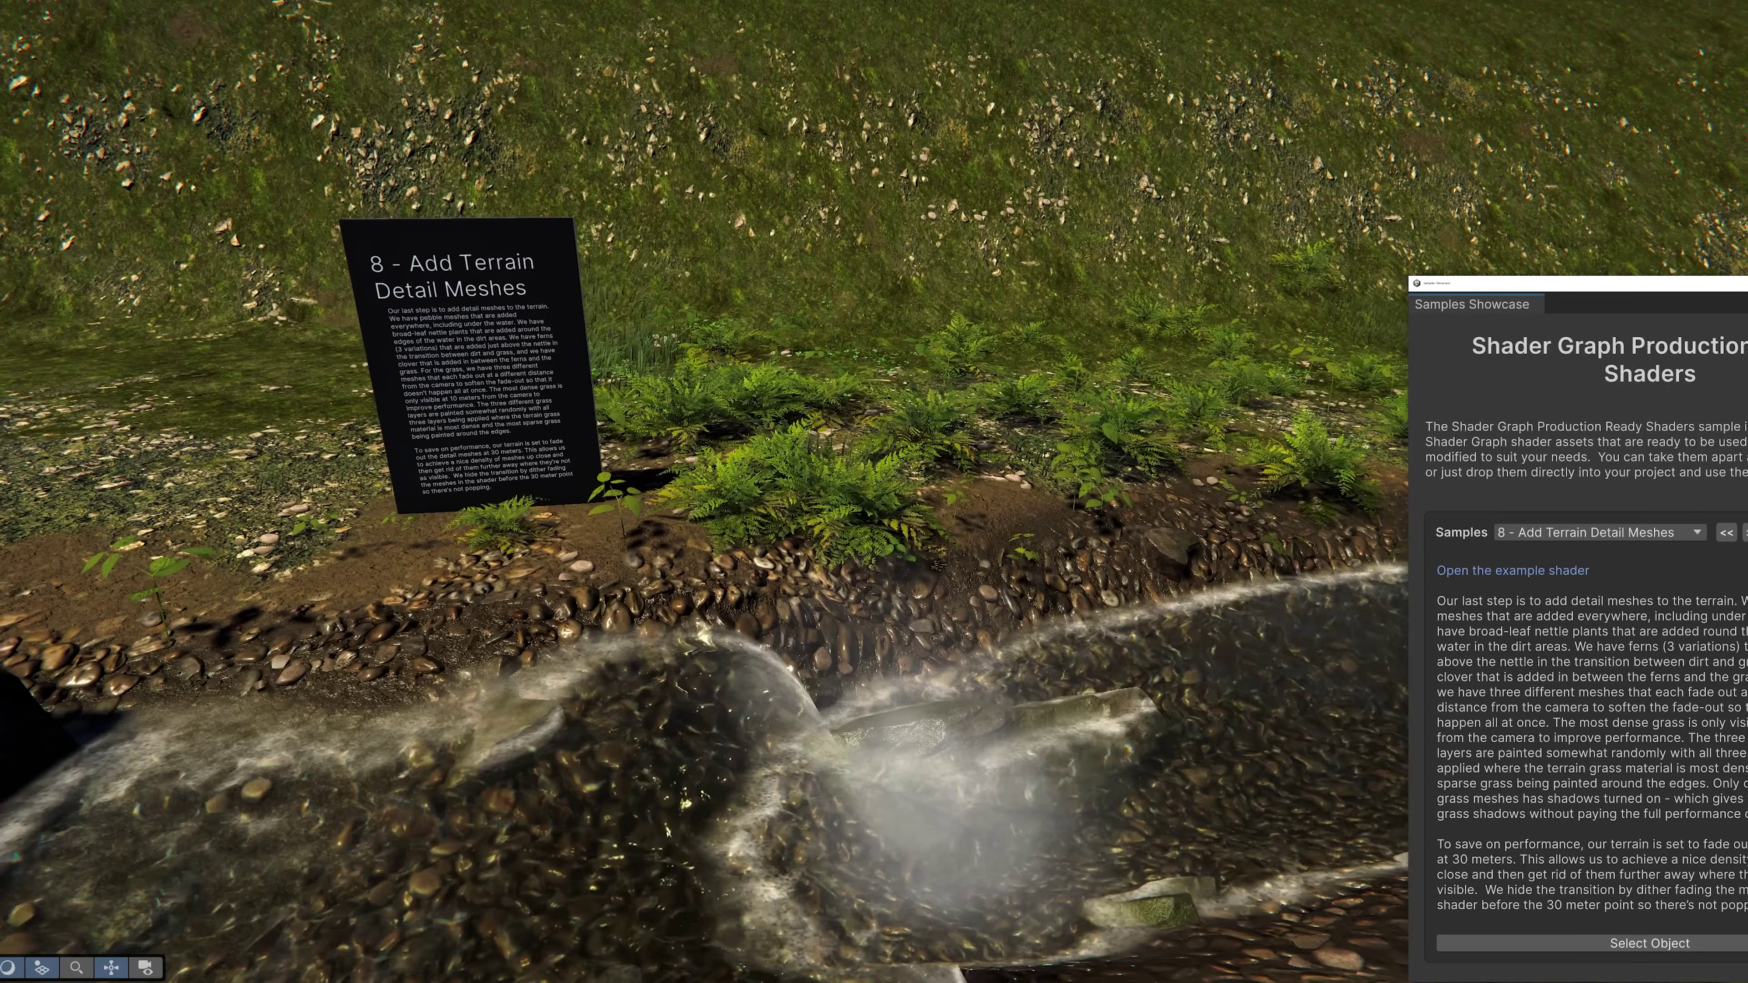
key("d")
right_click_drag(781, 265, 801, 272)
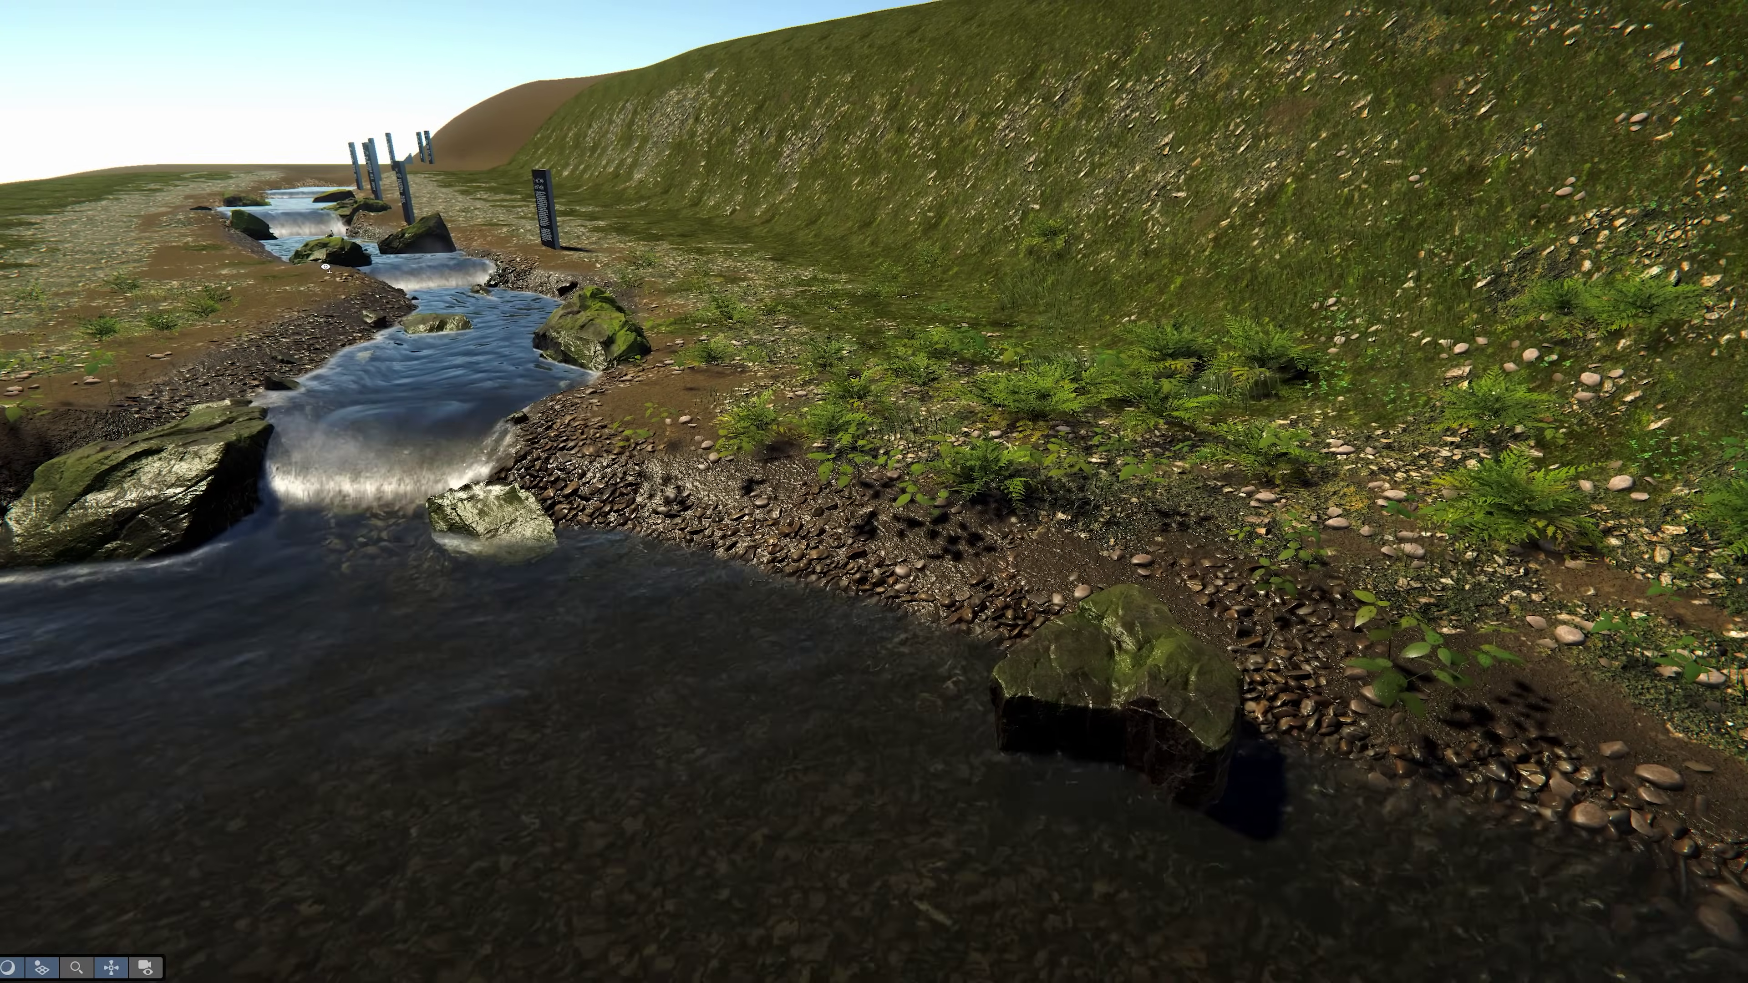
Step: Fly along the finished forest stream and examine its water, mossy rocks, pebbled banks and ferns
right_click_drag(325, 267, 1372, 344)
key("w")
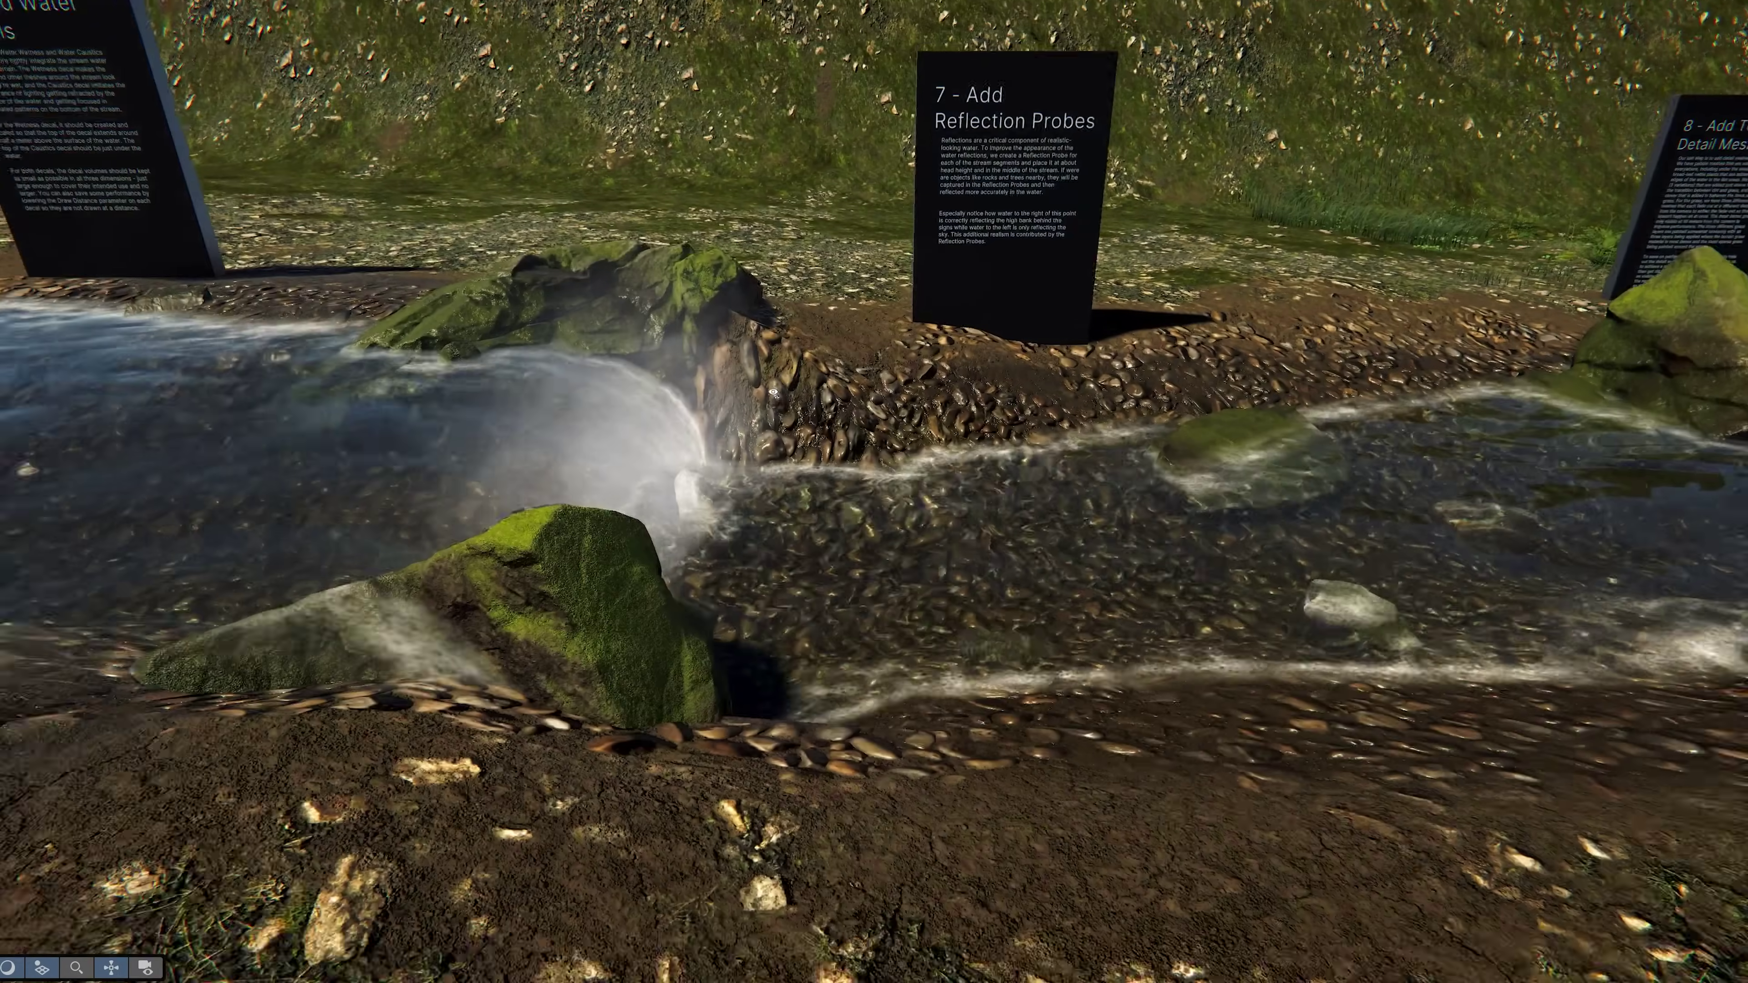
right_click_drag(763, 385, 773, 392)
key("s")
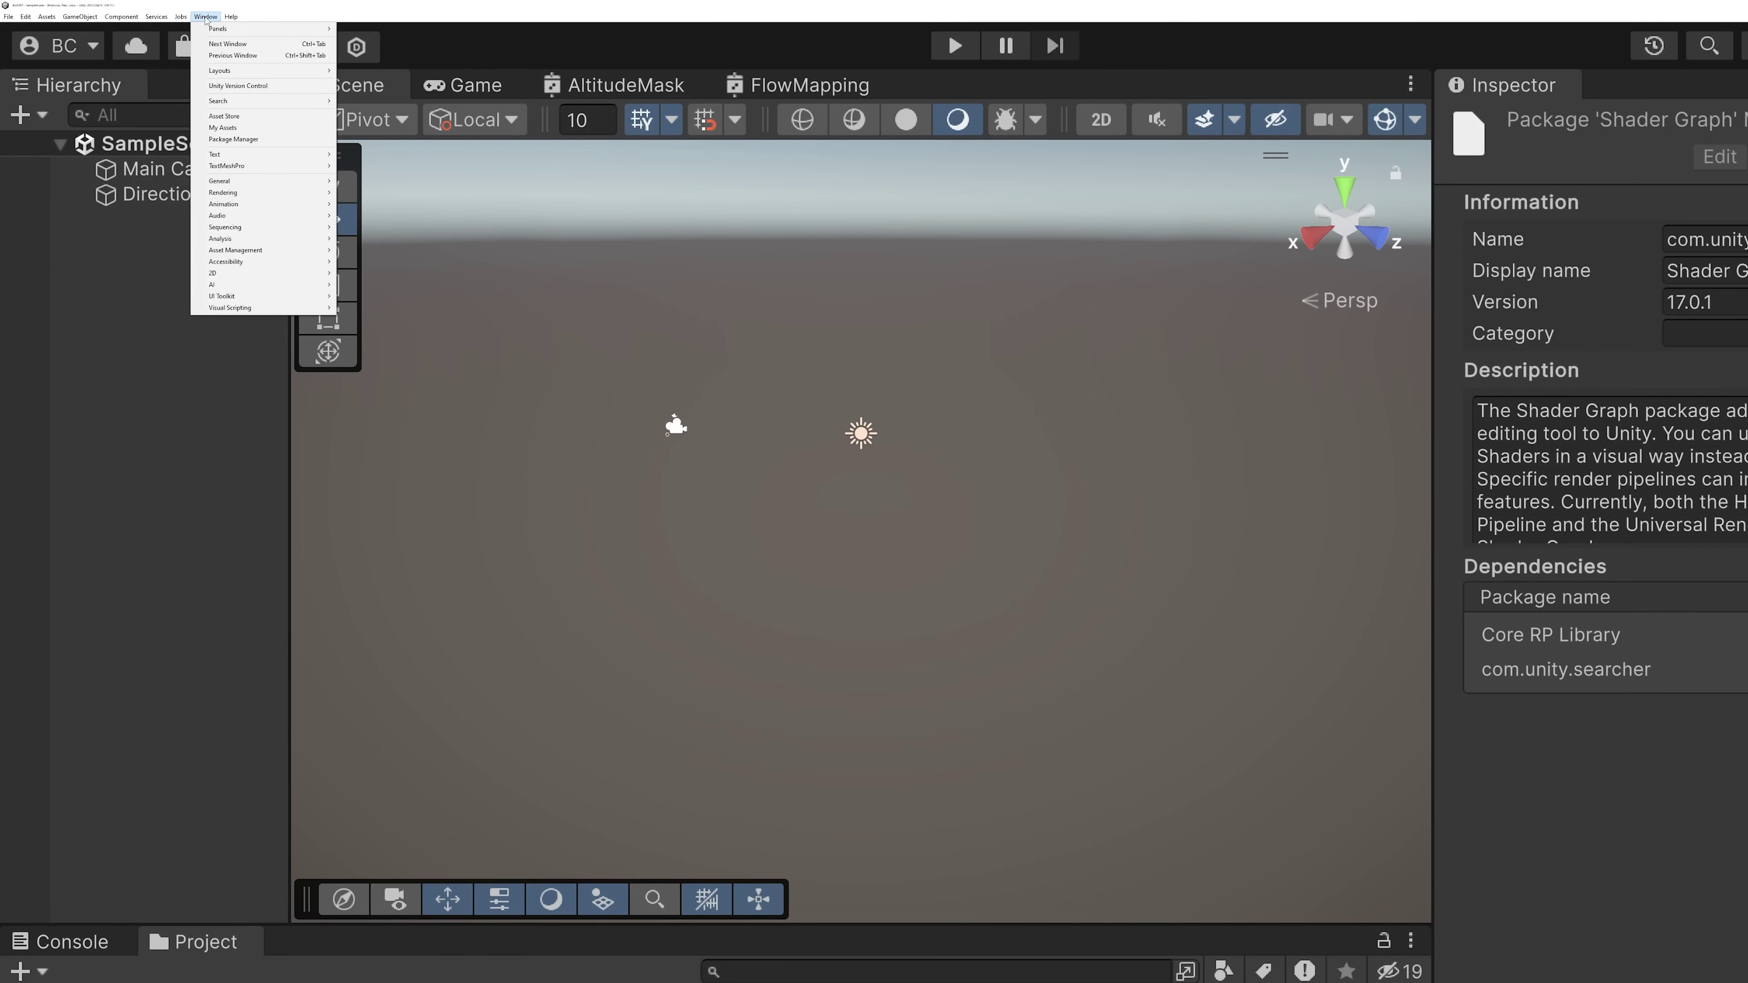
Step: Import the Production Ready Shaders sample of the Shader Graph package through the Package Manager
left_click(246, 140)
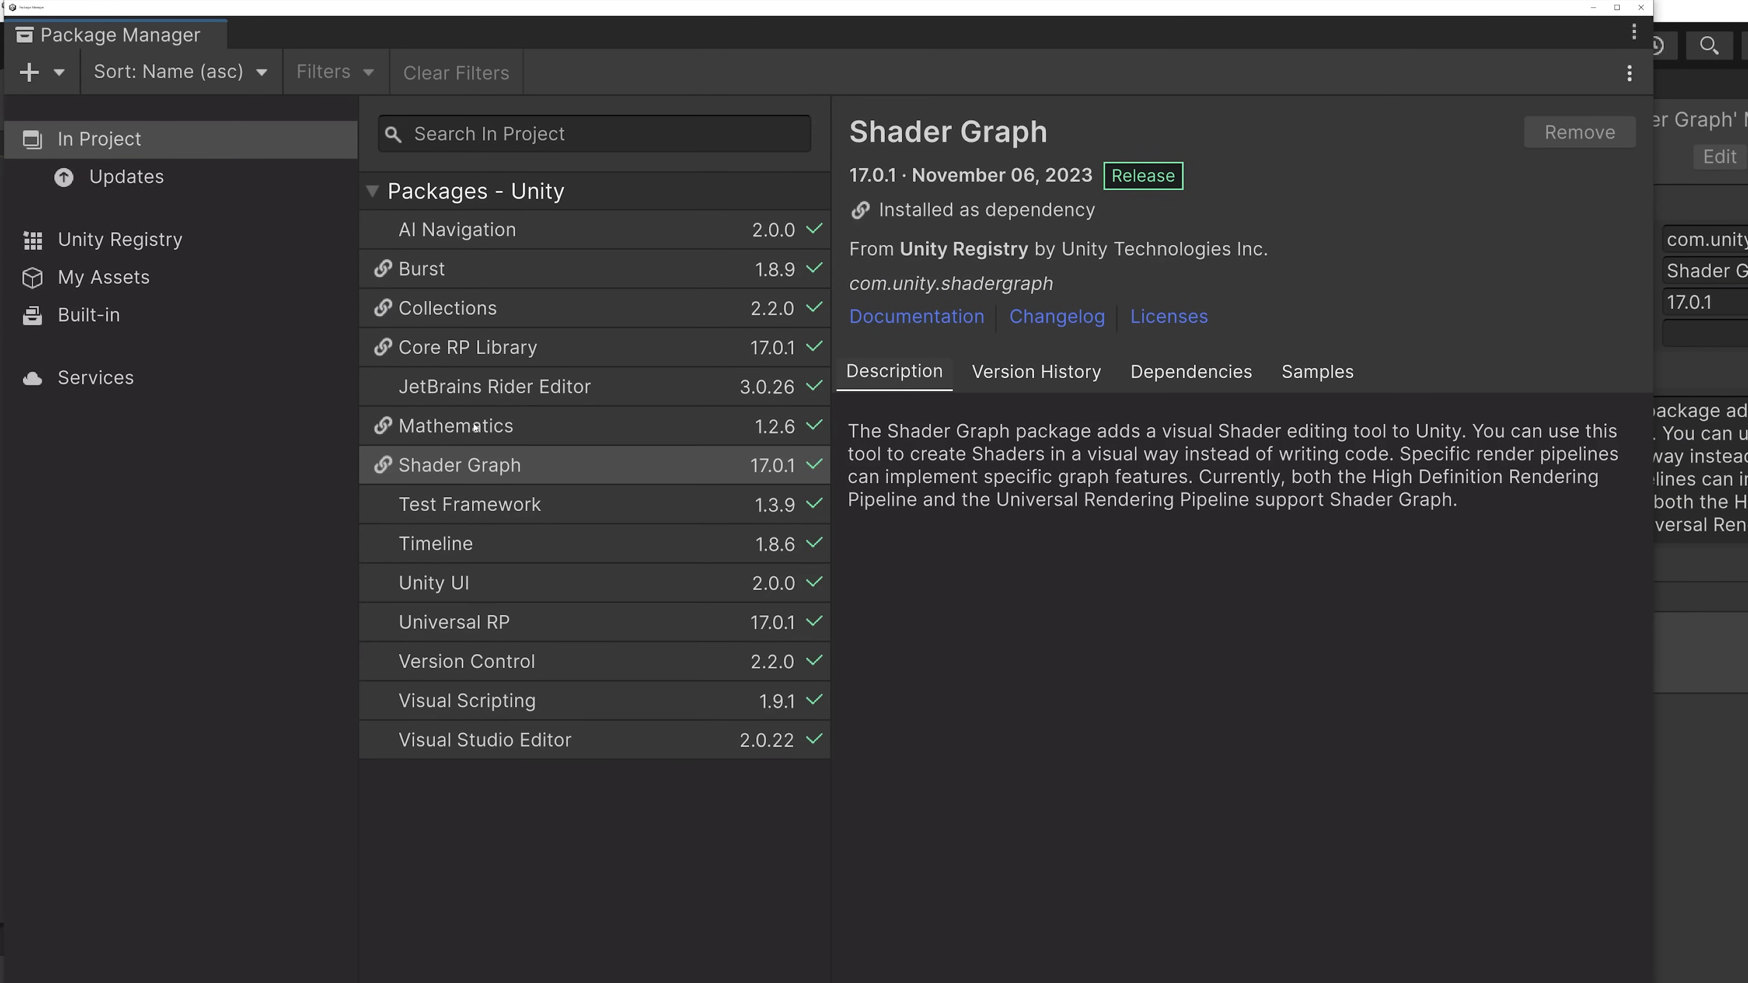
left_click(475, 474)
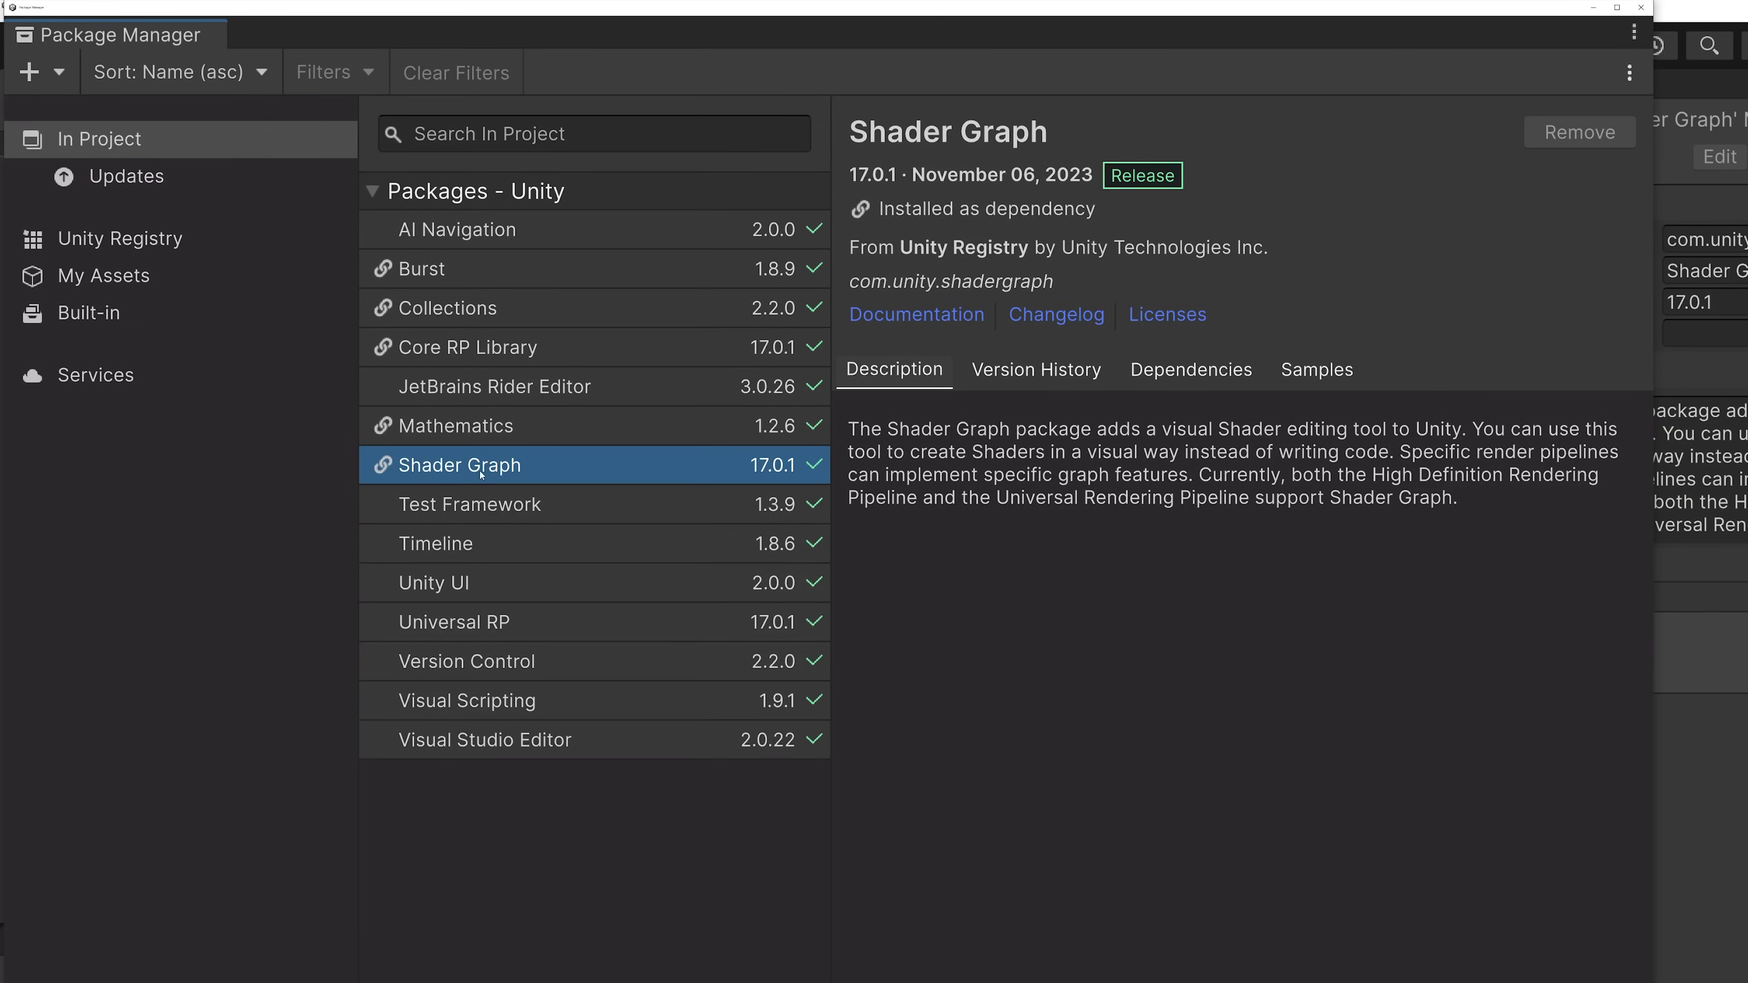
left_click(1311, 372)
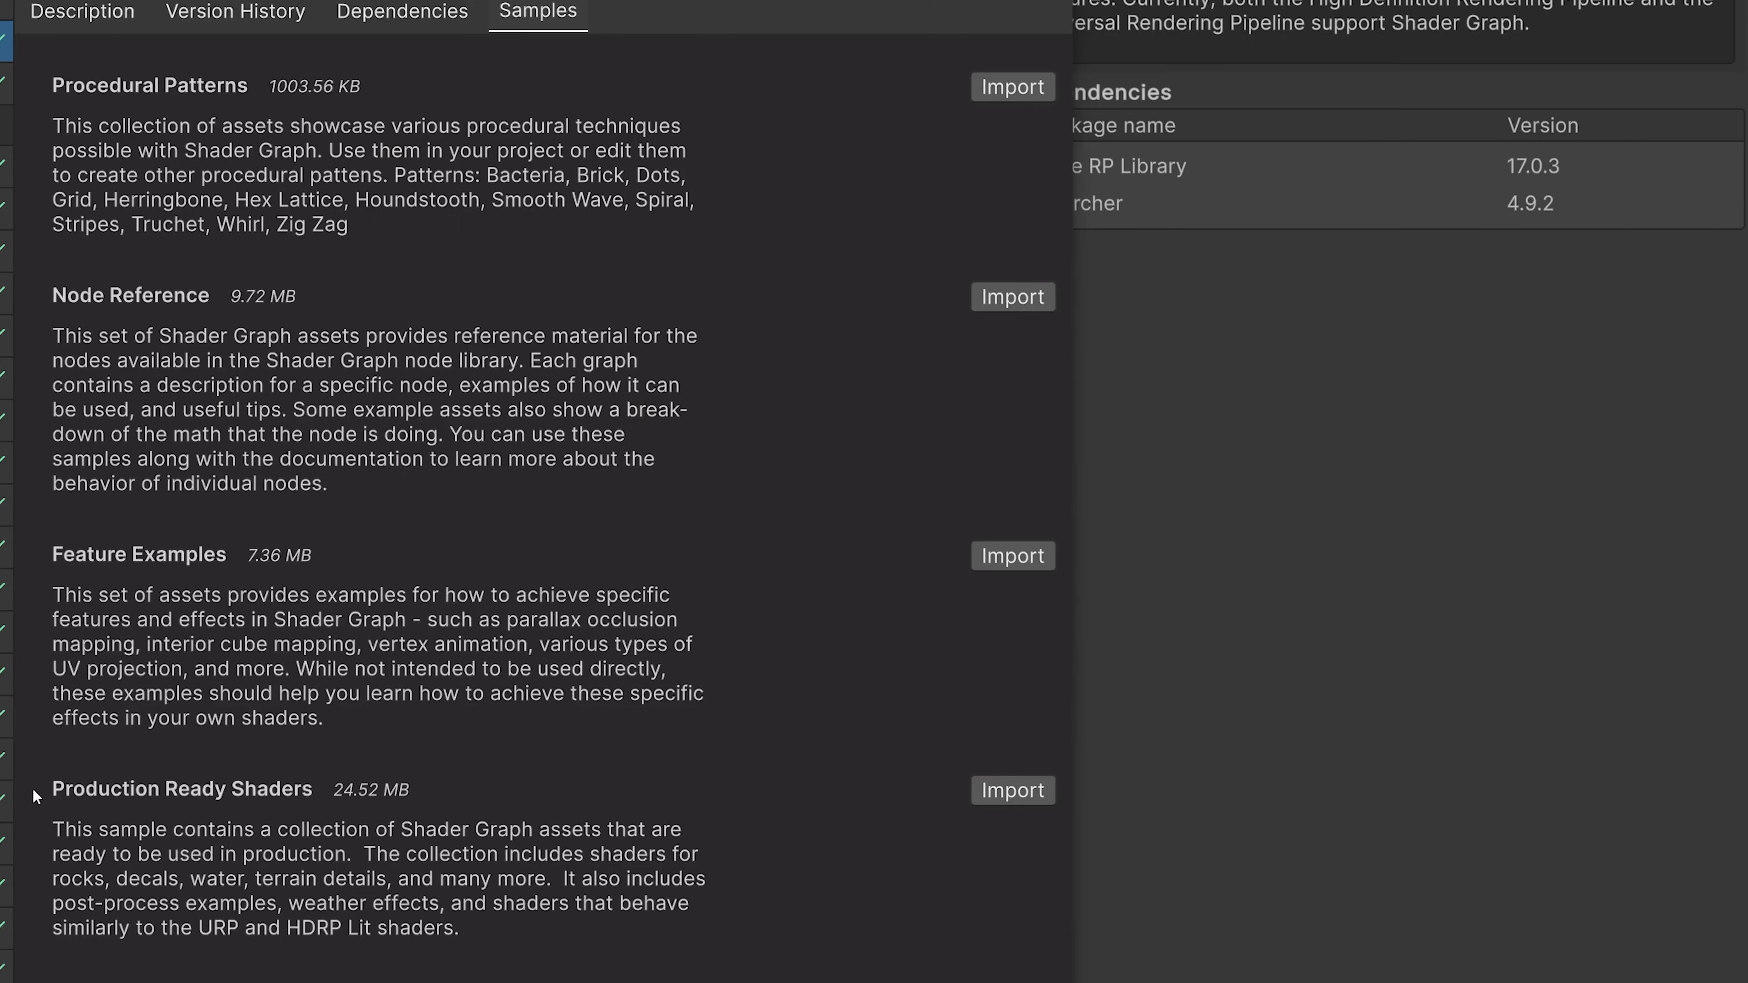
left_click(1014, 794)
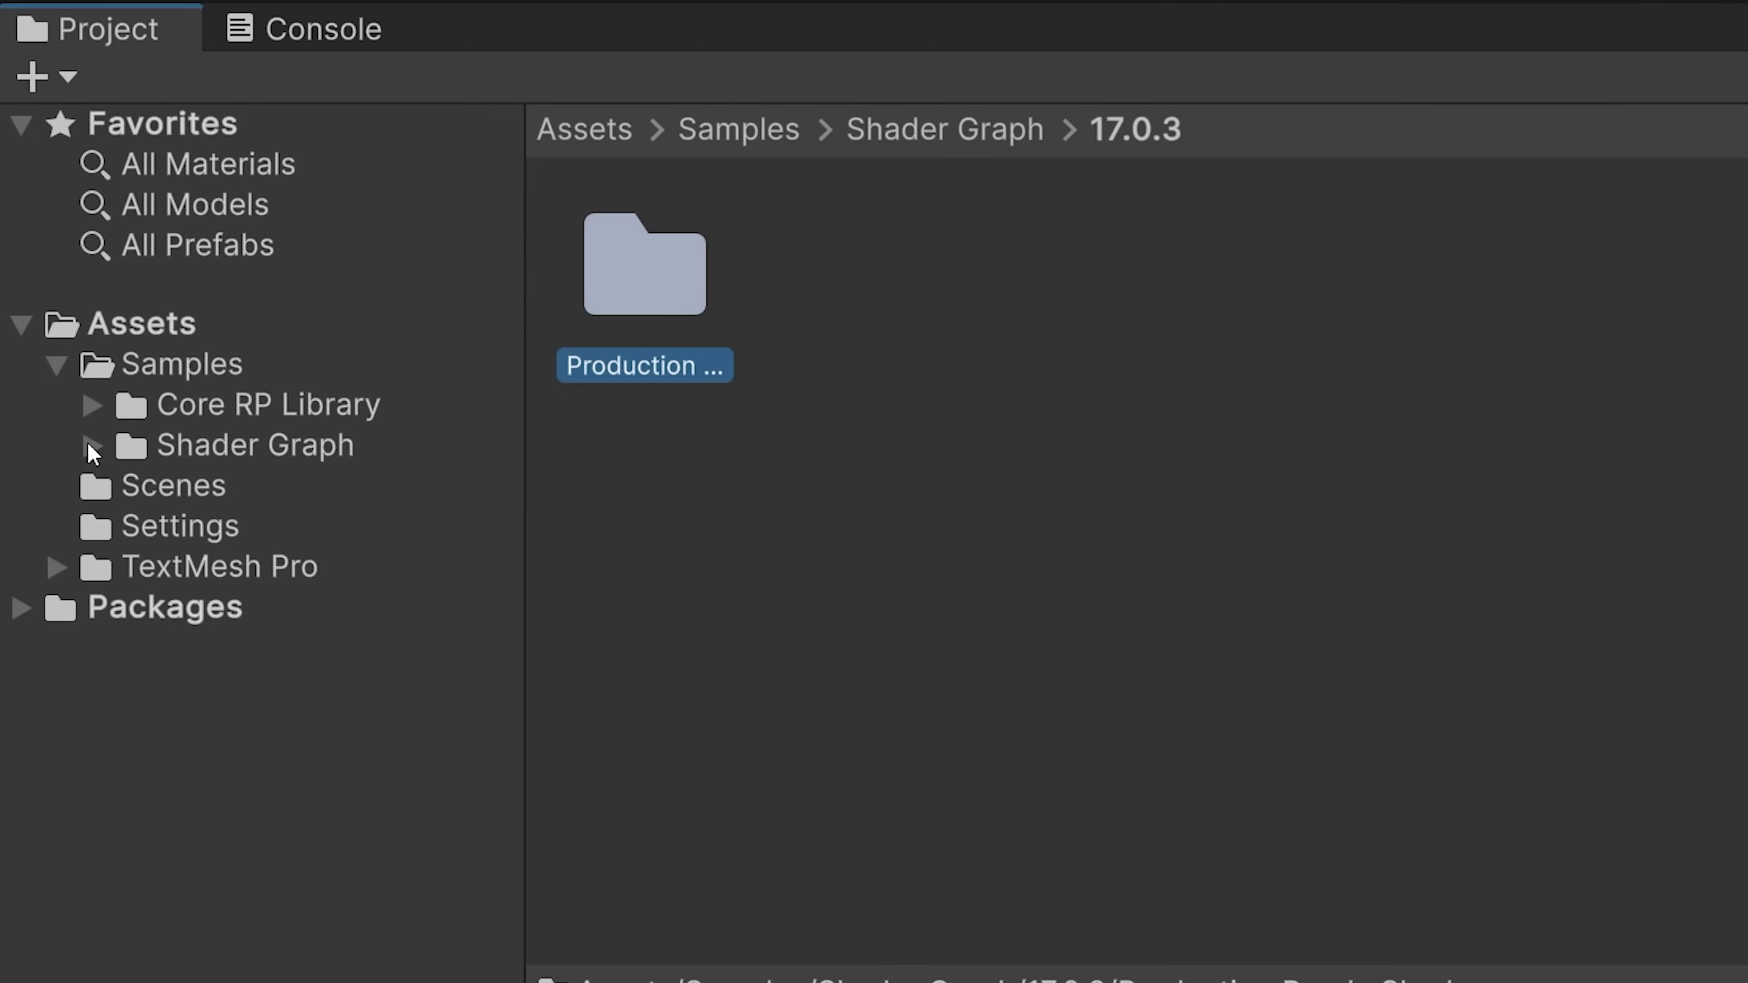
Step: Open the URP sample scene from the Scenes folder under Samples/Shader Graph/17.0.3/Production Ready Shaders
left_click(188, 368)
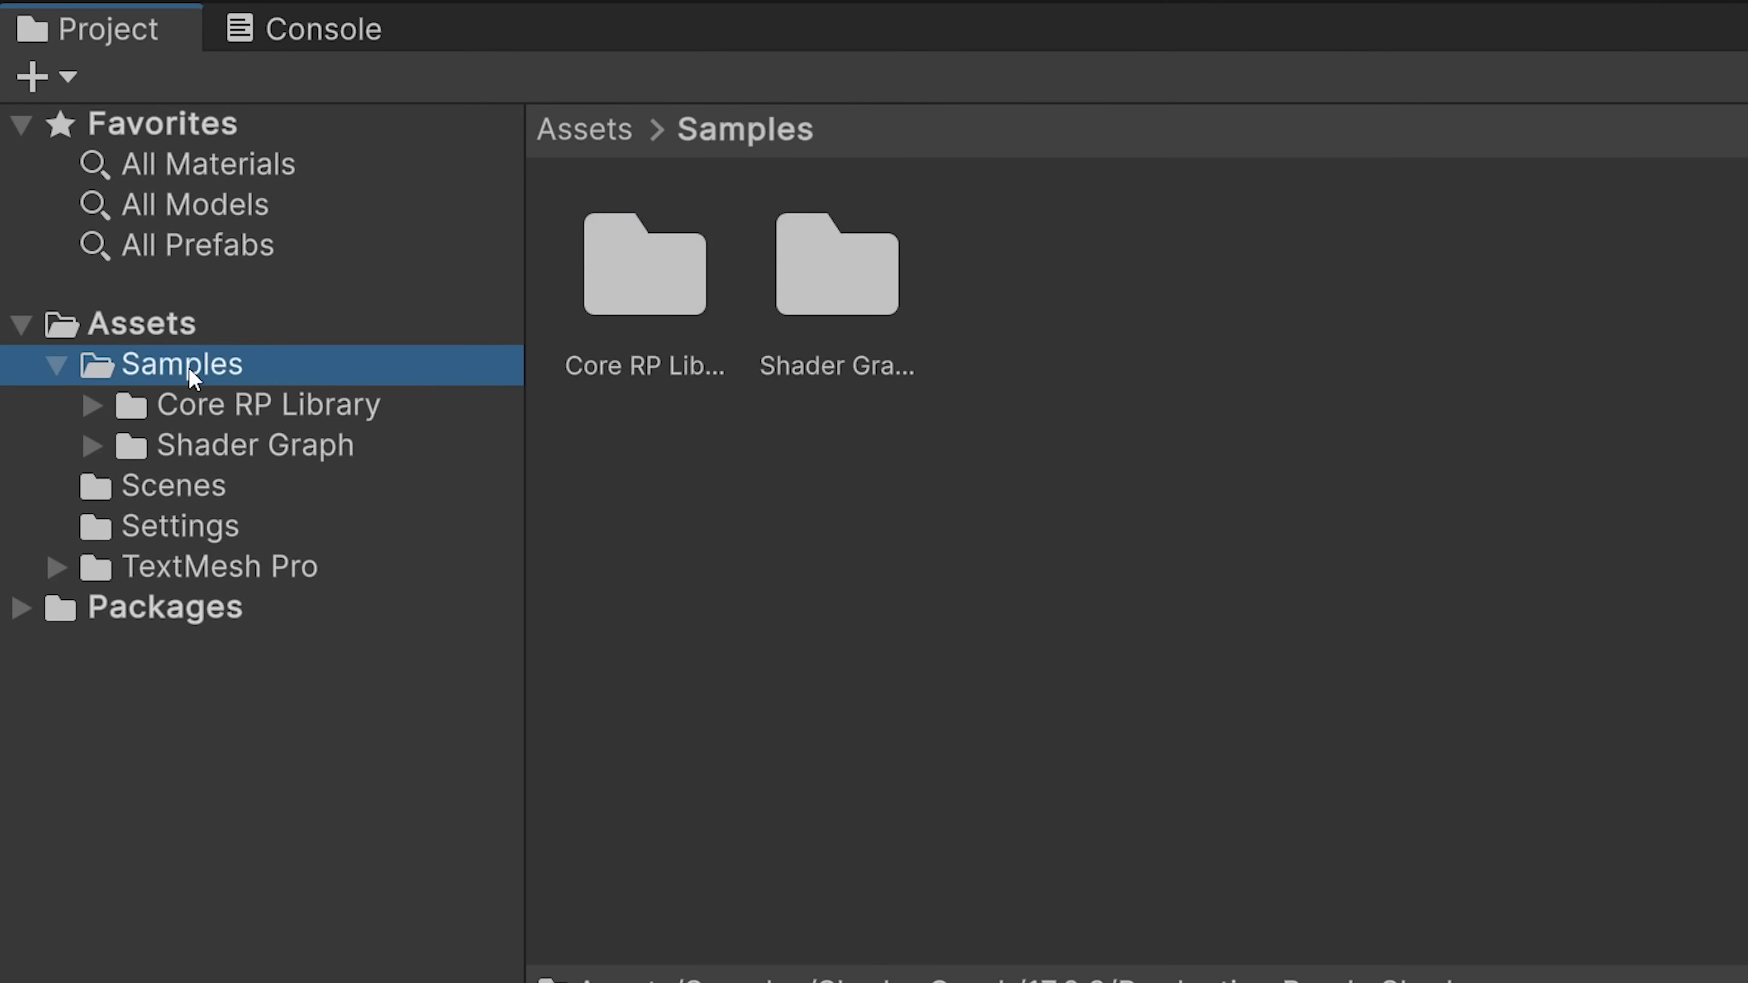
left_click(204, 458)
left_click(93, 448)
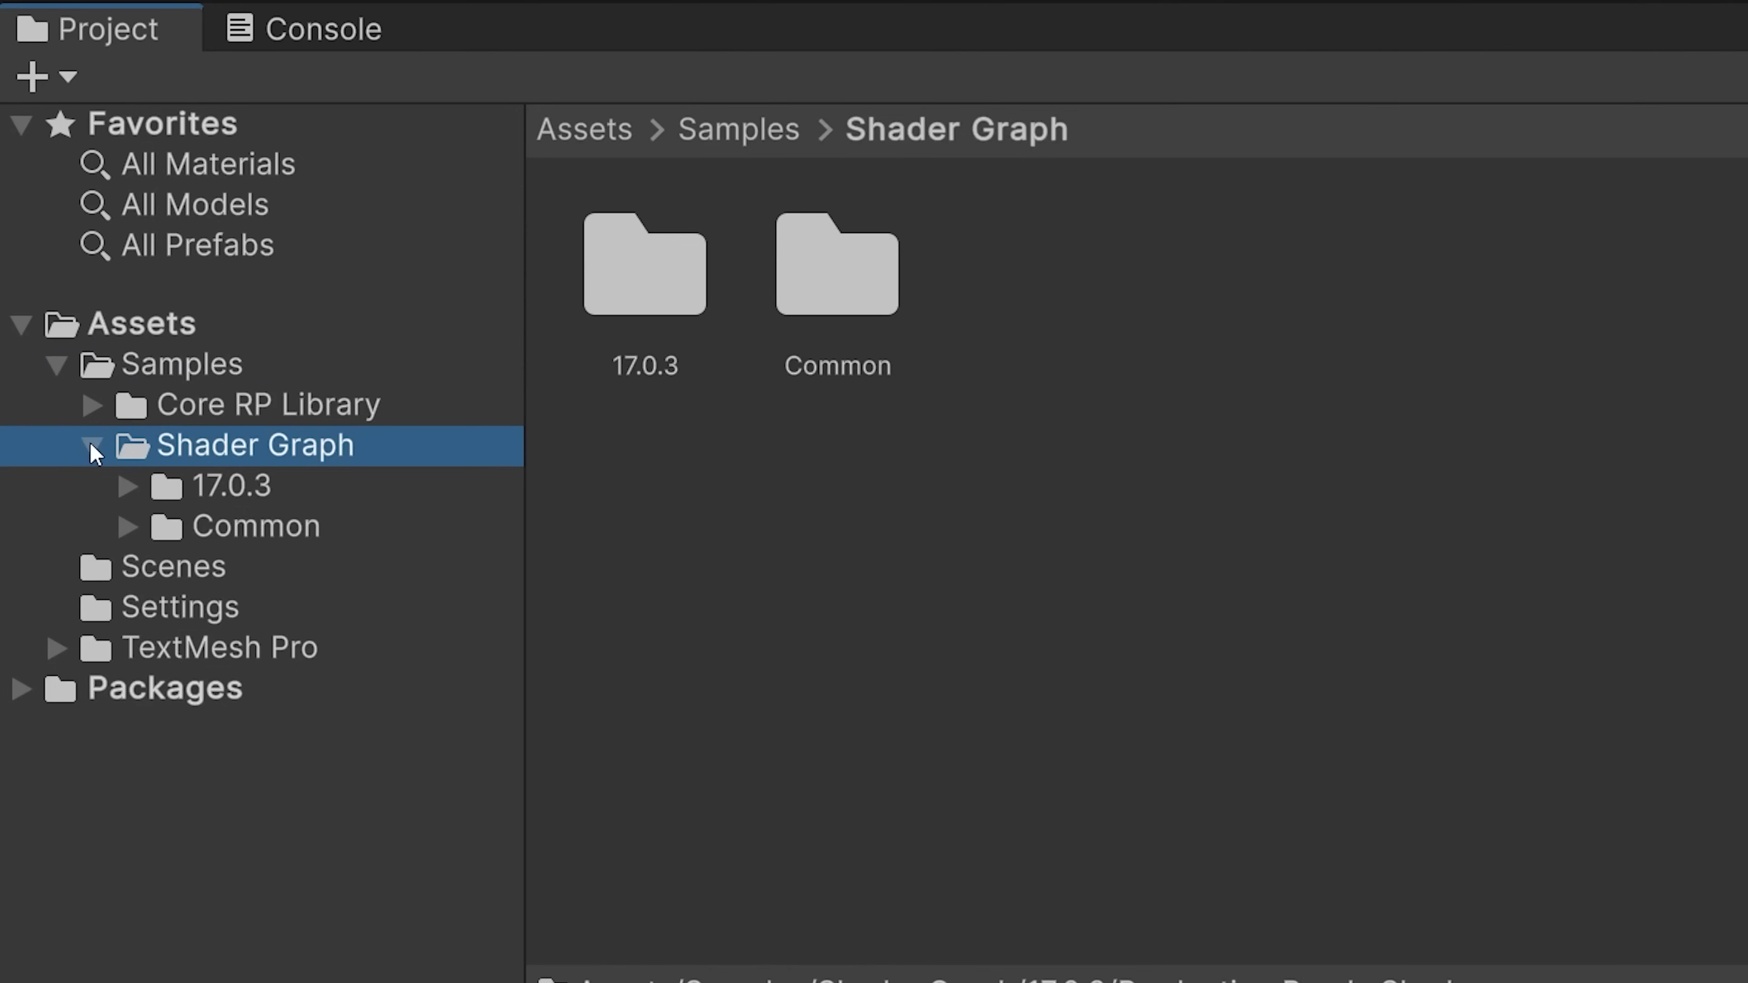
left_click(127, 487)
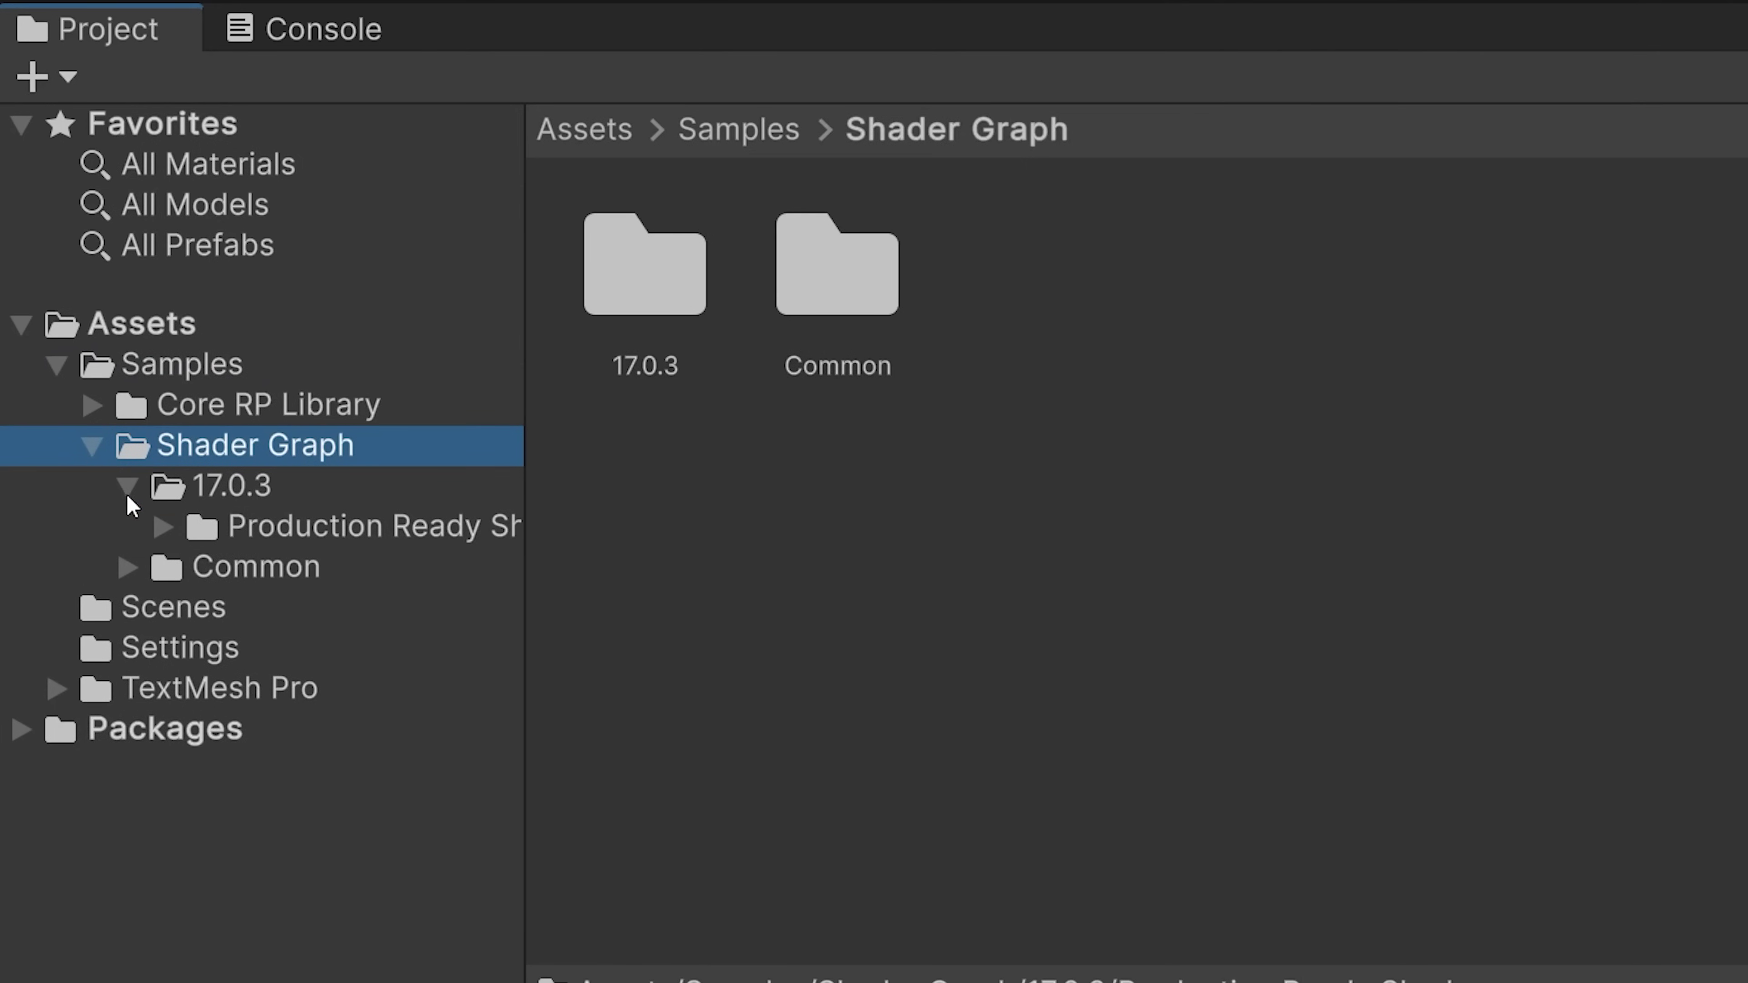
left_click(163, 526)
left_click(302, 732)
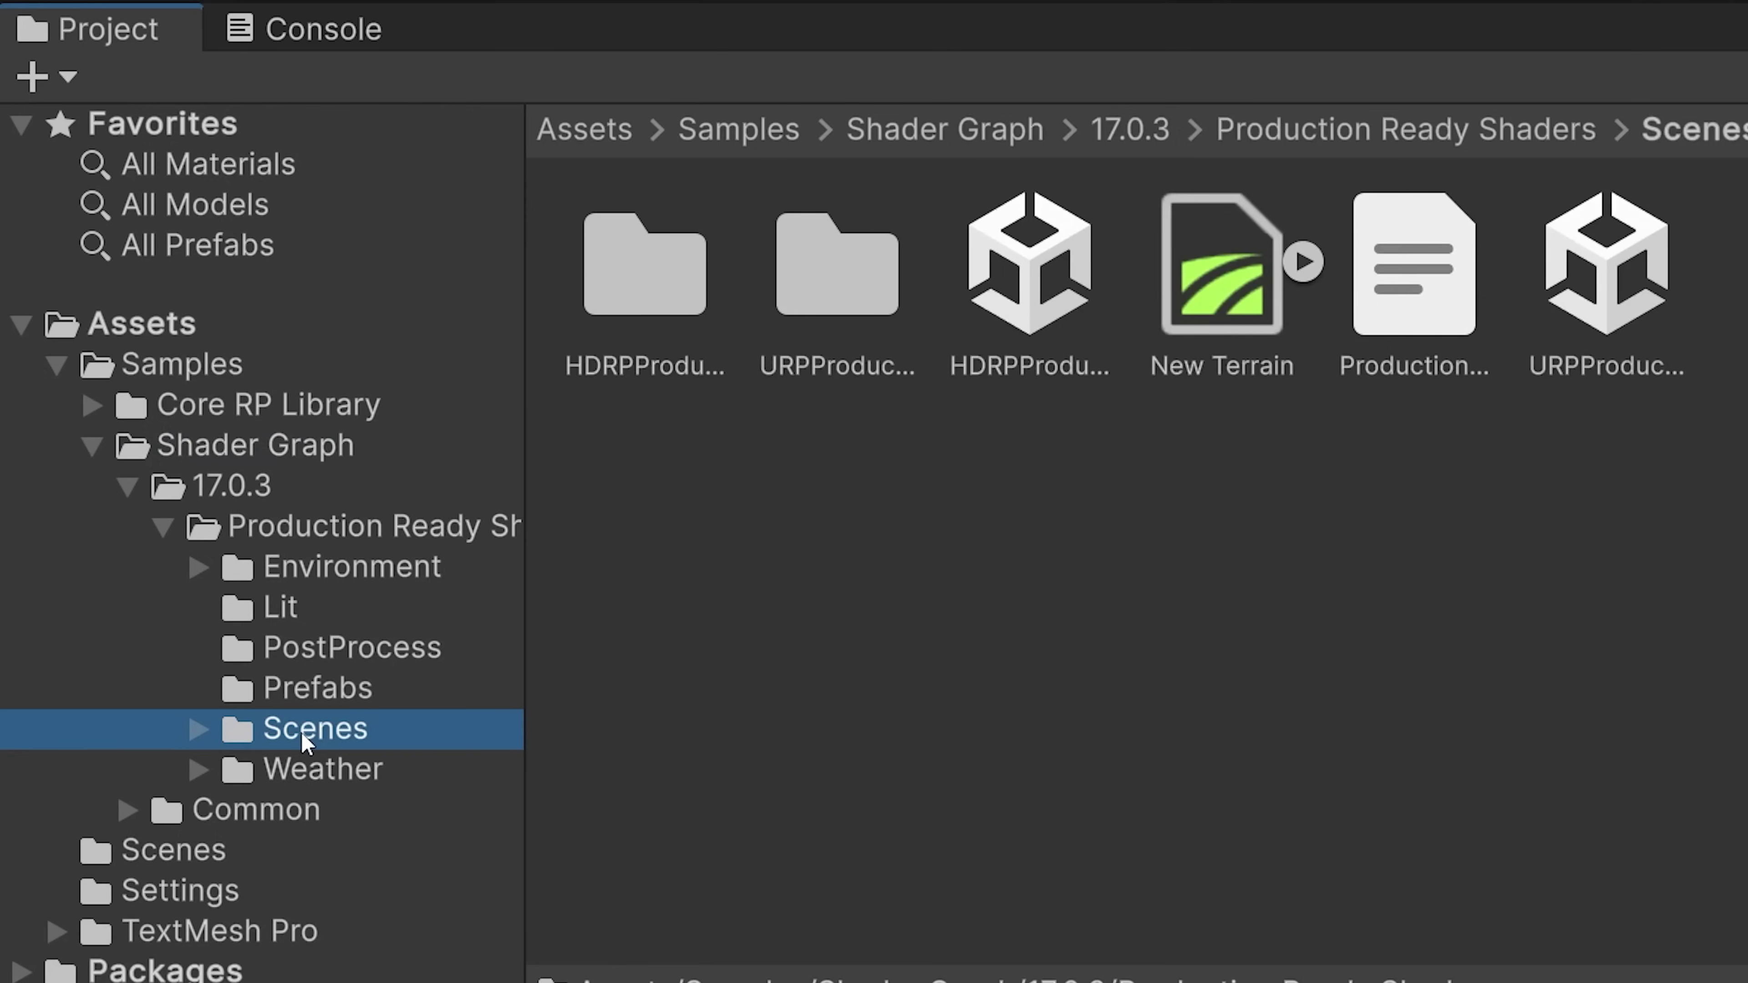
left_click(1611, 279)
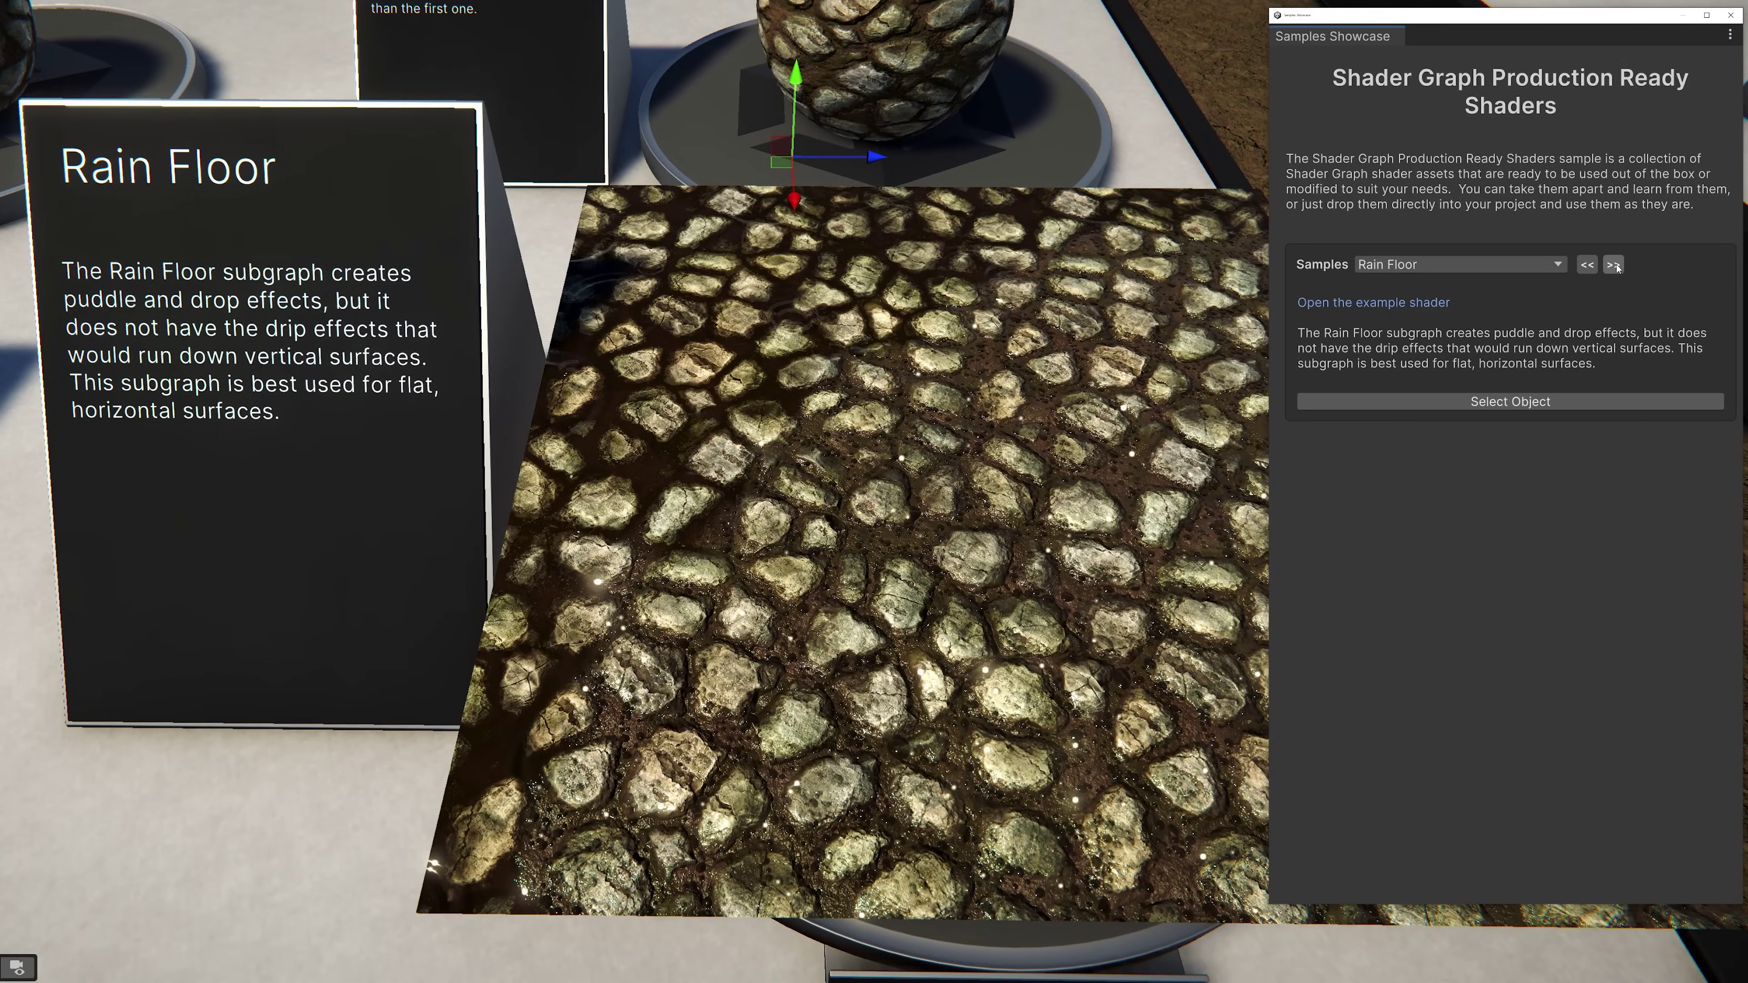
Step: Step the Samples Showcase forward from Rain Rocks through Rain Props and Blockout Grid to Ice
left_click(1613, 265)
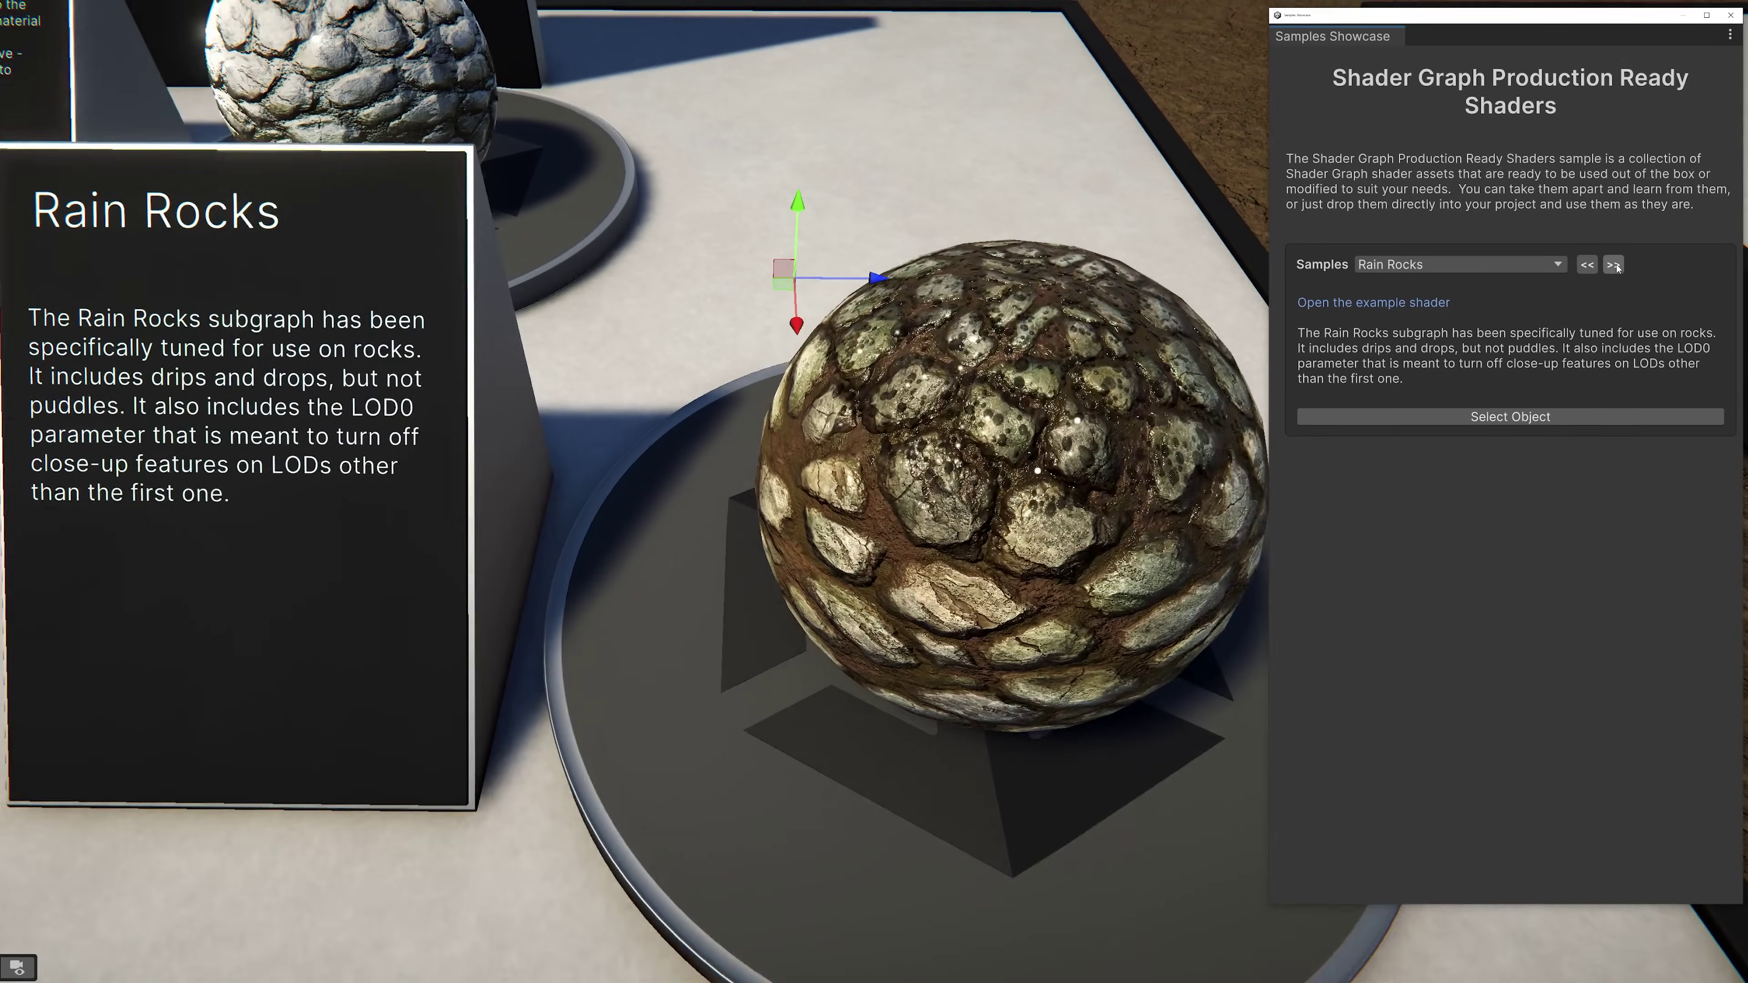
left_click(1613, 265)
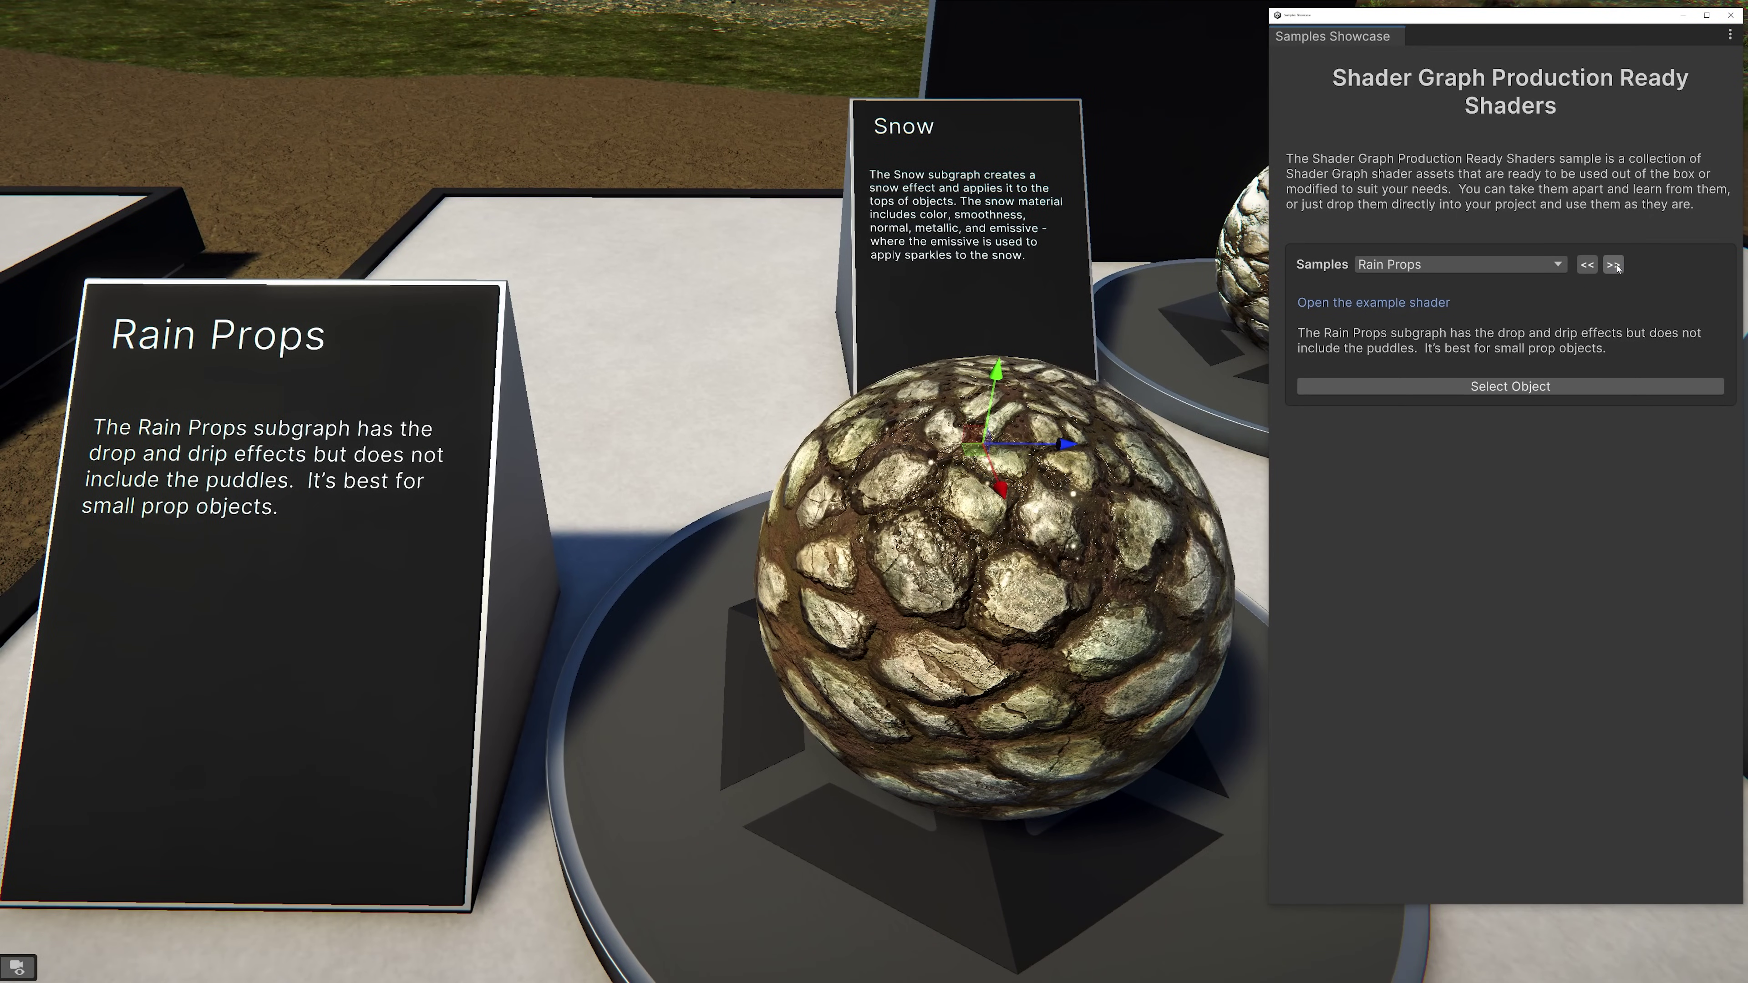
left_click(1614, 265)
left_click(1614, 265)
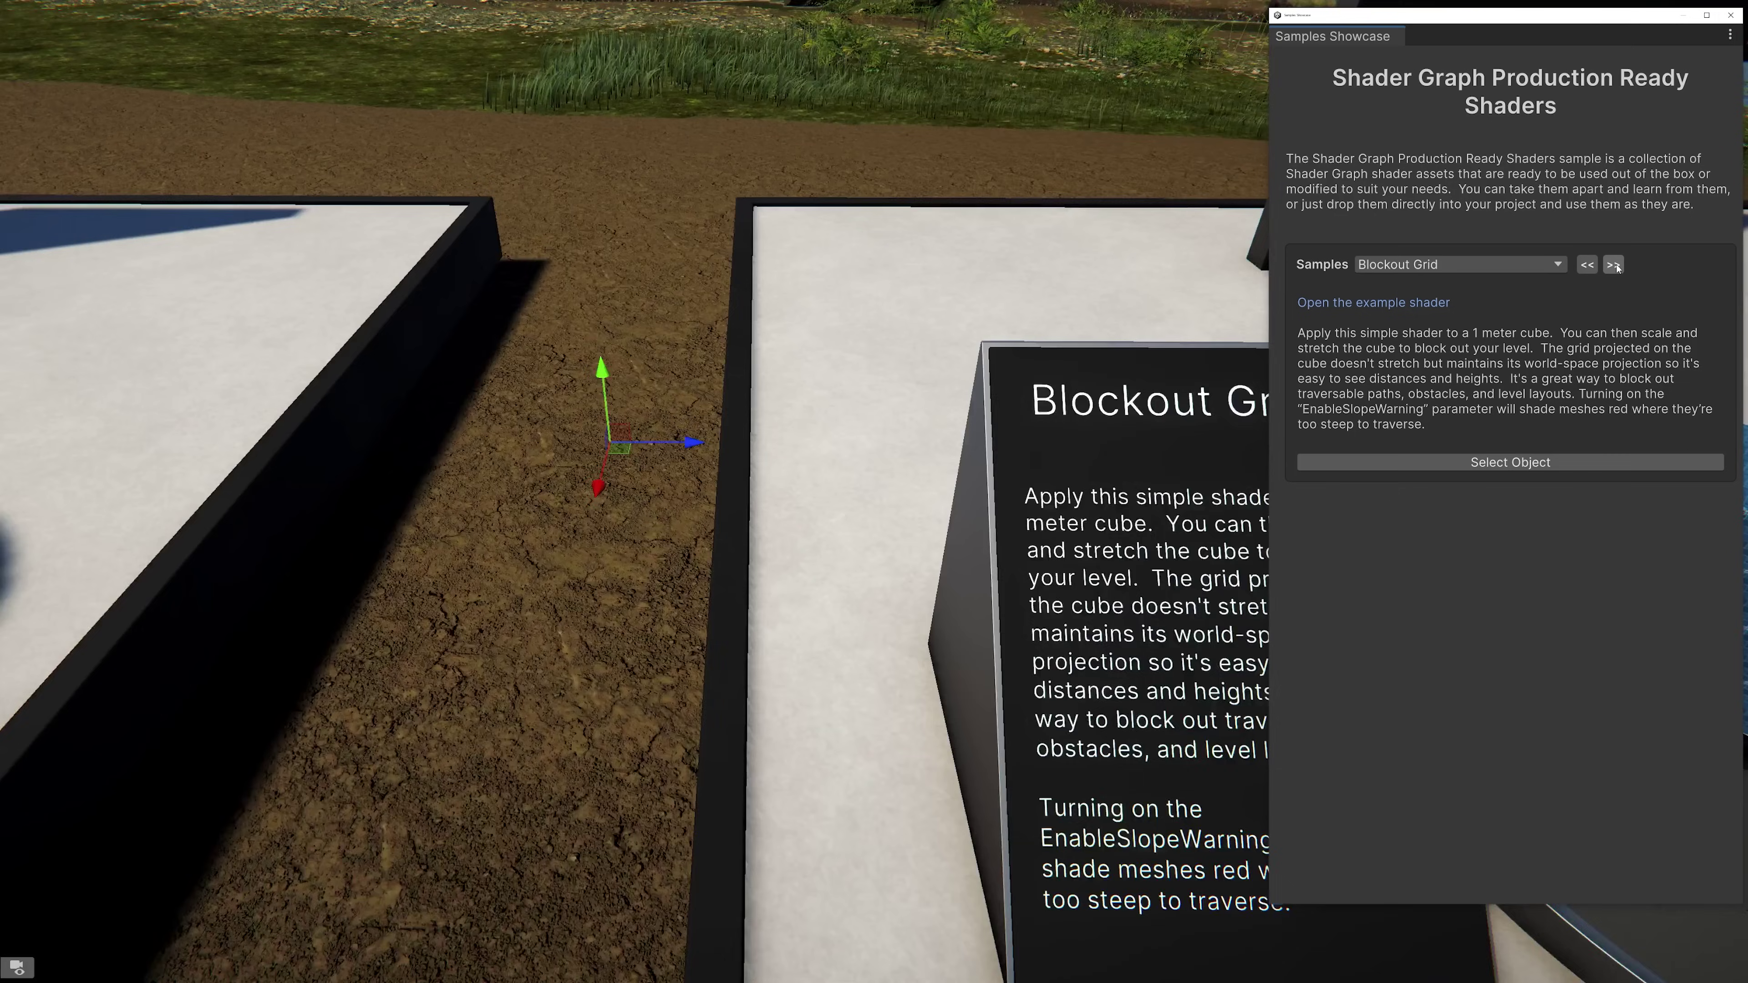
left_click(1613, 265)
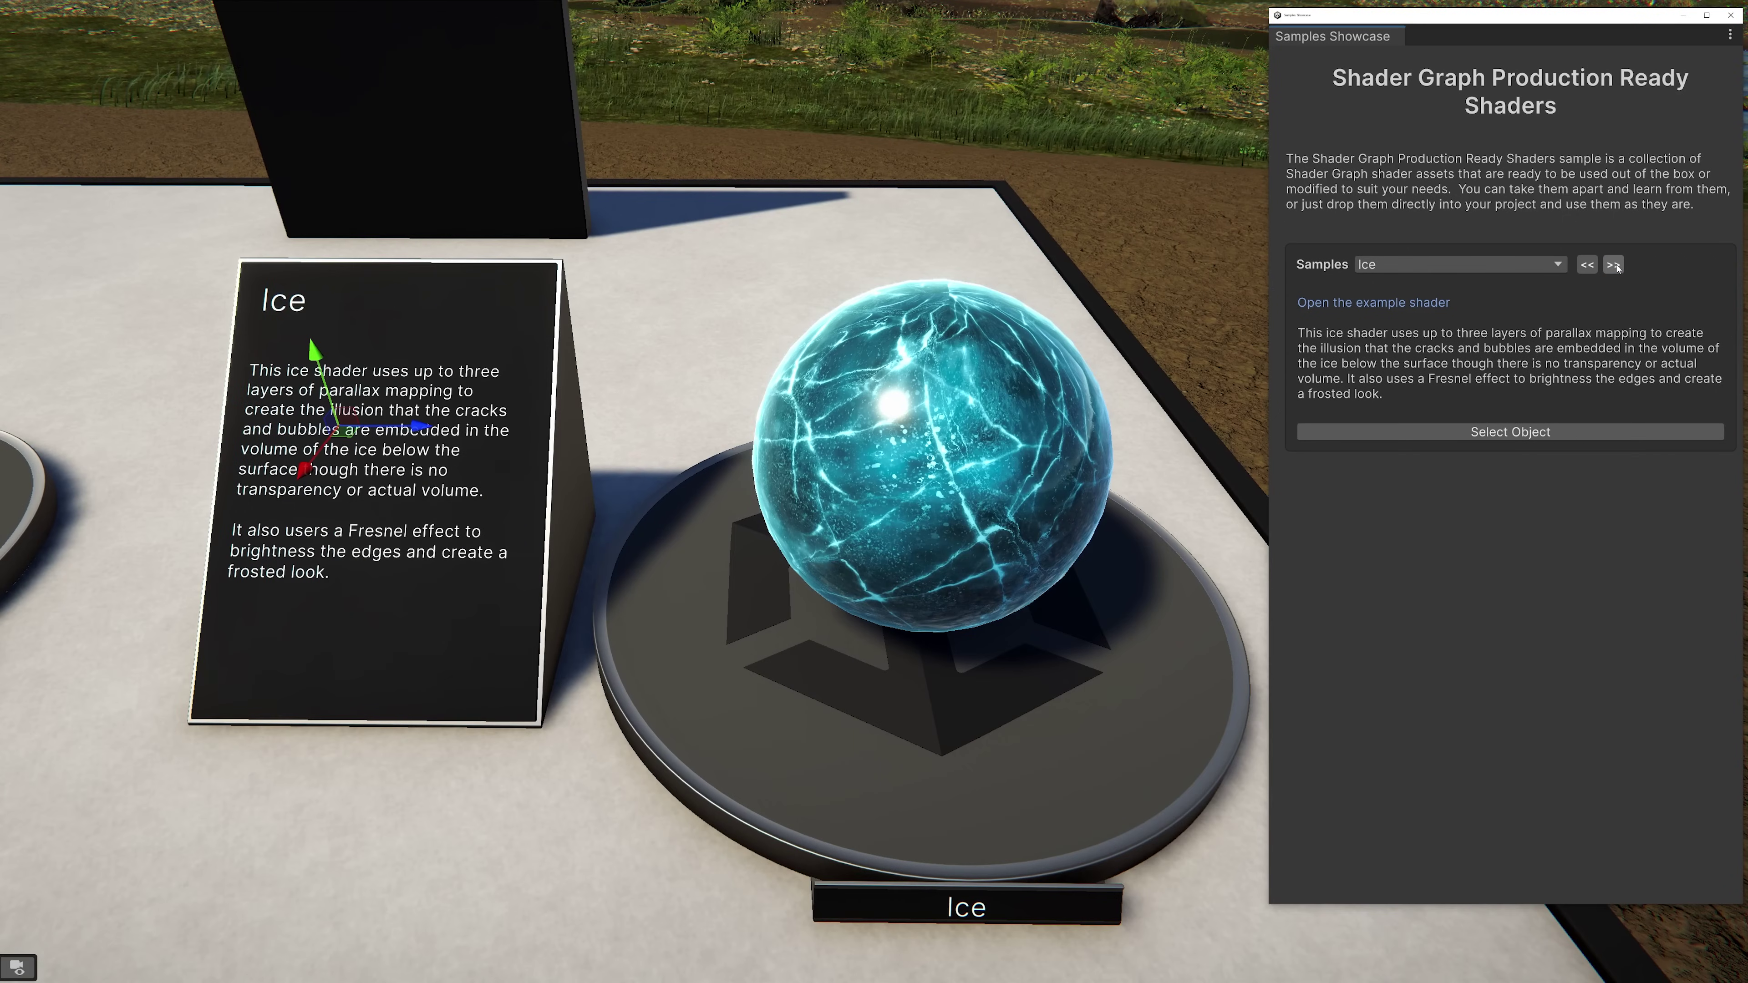